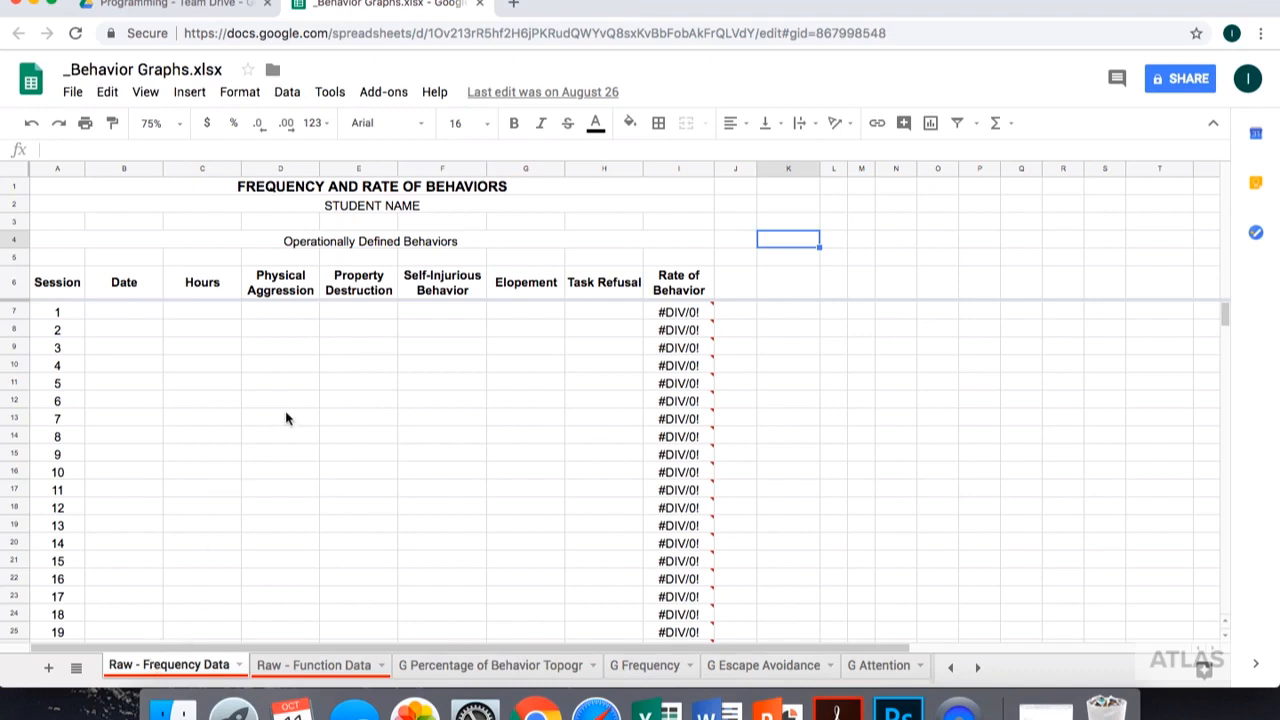
Replace the STUDENT NAME placeholder under the frequency sheet's title with the student's name
left_click(377, 206)
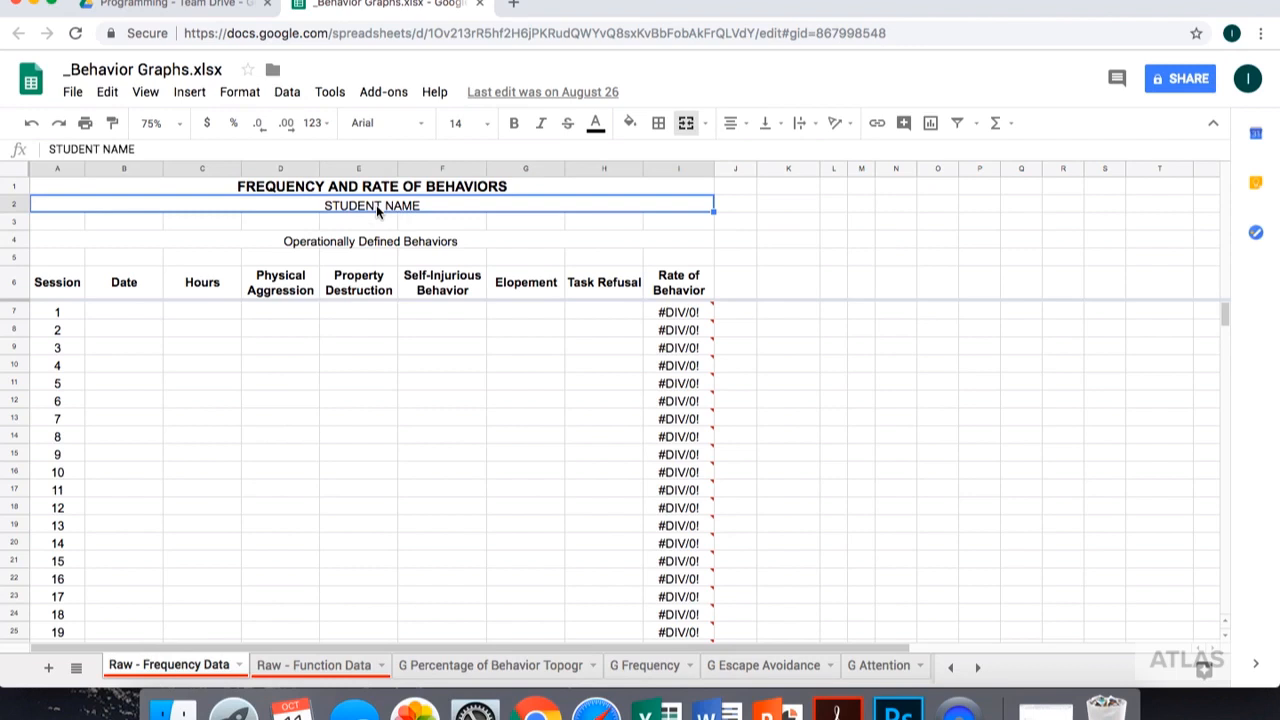
type("IRVI")
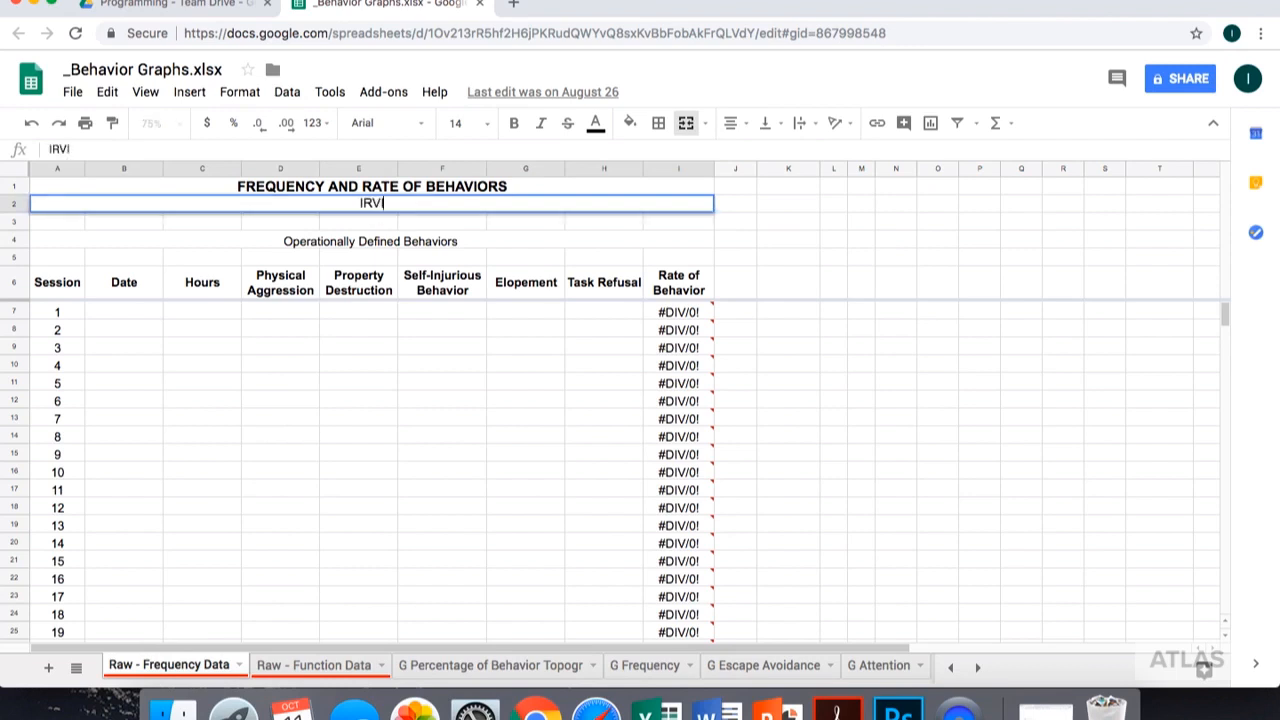
key("Return")
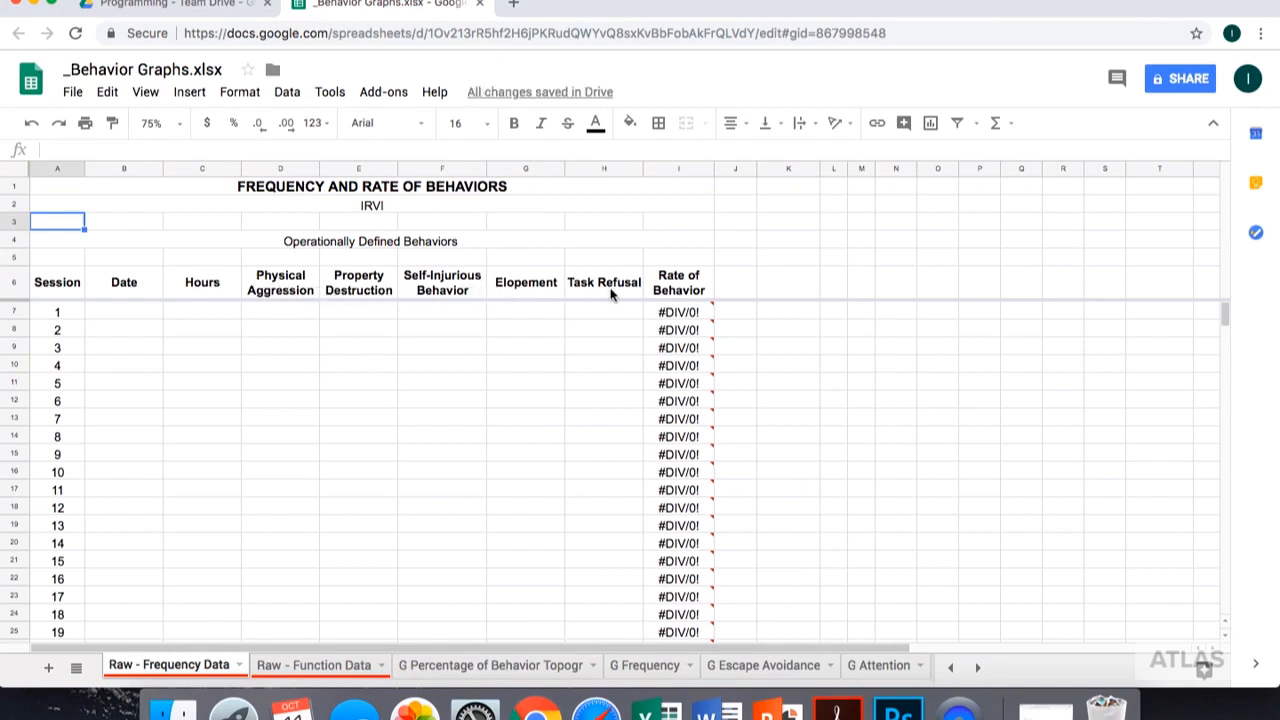
For session 1 in the frequency table, enter the date 10/1/2018 and 6 hours
left_click(140, 316)
type("10/1/")
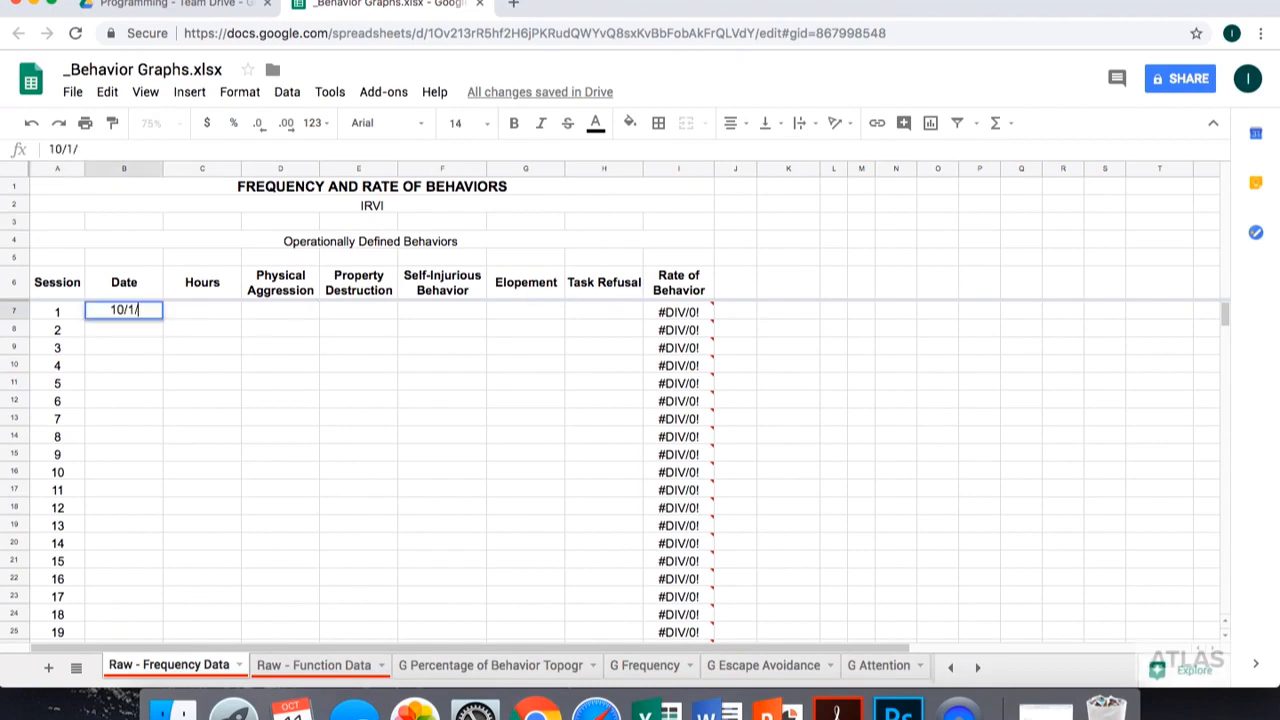
type("2018")
key("Tab")
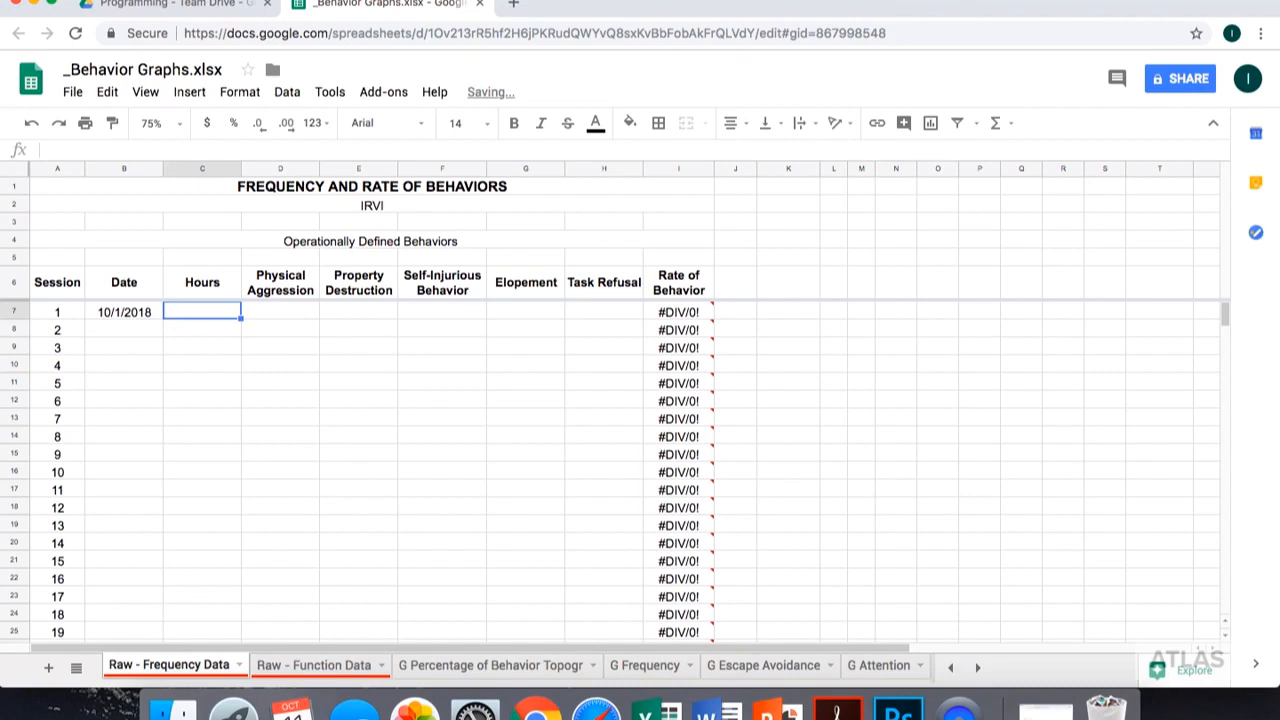
type("6")
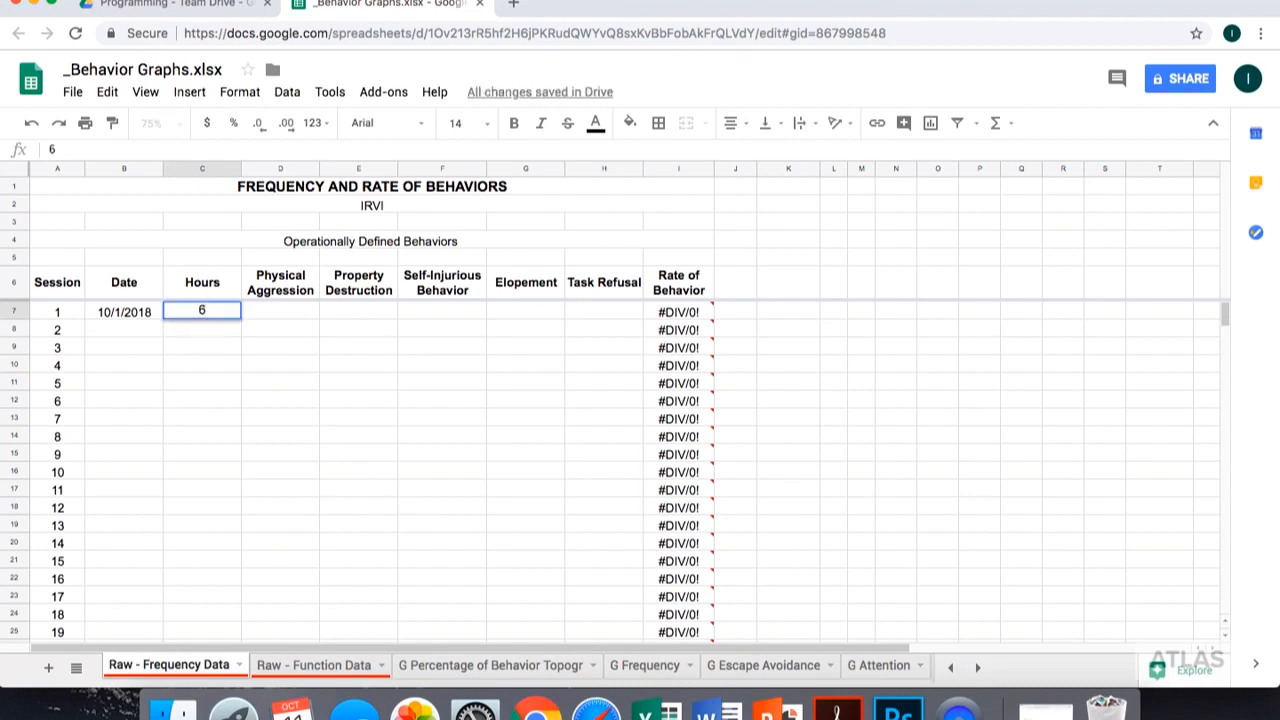
key("Tab")
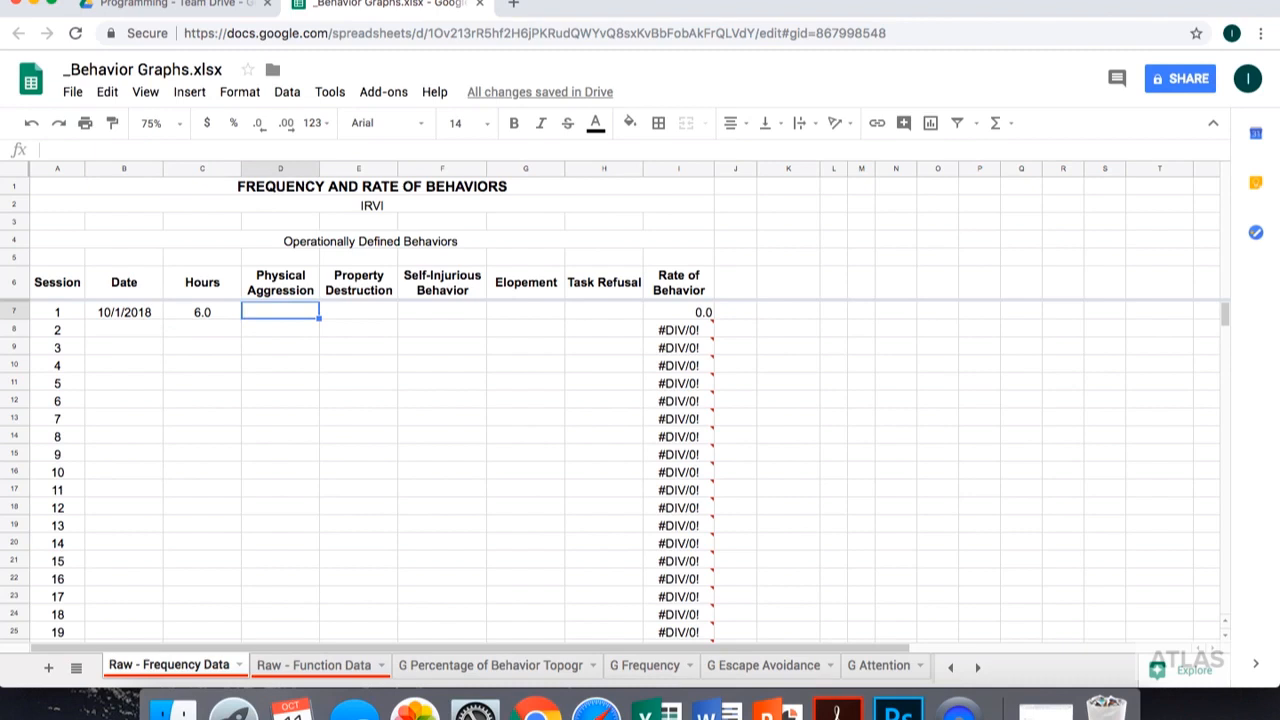
Fill in session 1's behavior counts: Physical Aggression 5, Property Destruction 3, Self-Injurious Behavior 7, Elopement 0 and Task Refusal 1
type("5")
key("Tab")
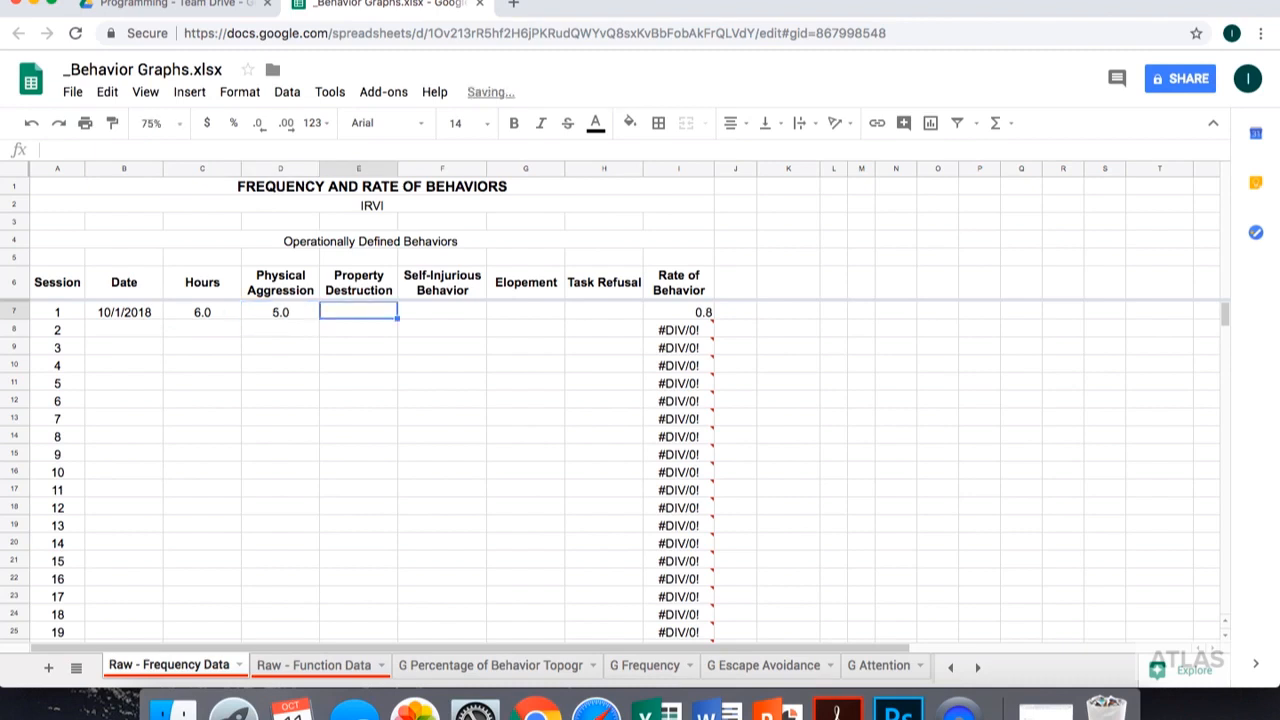
type("3")
key("Tab")
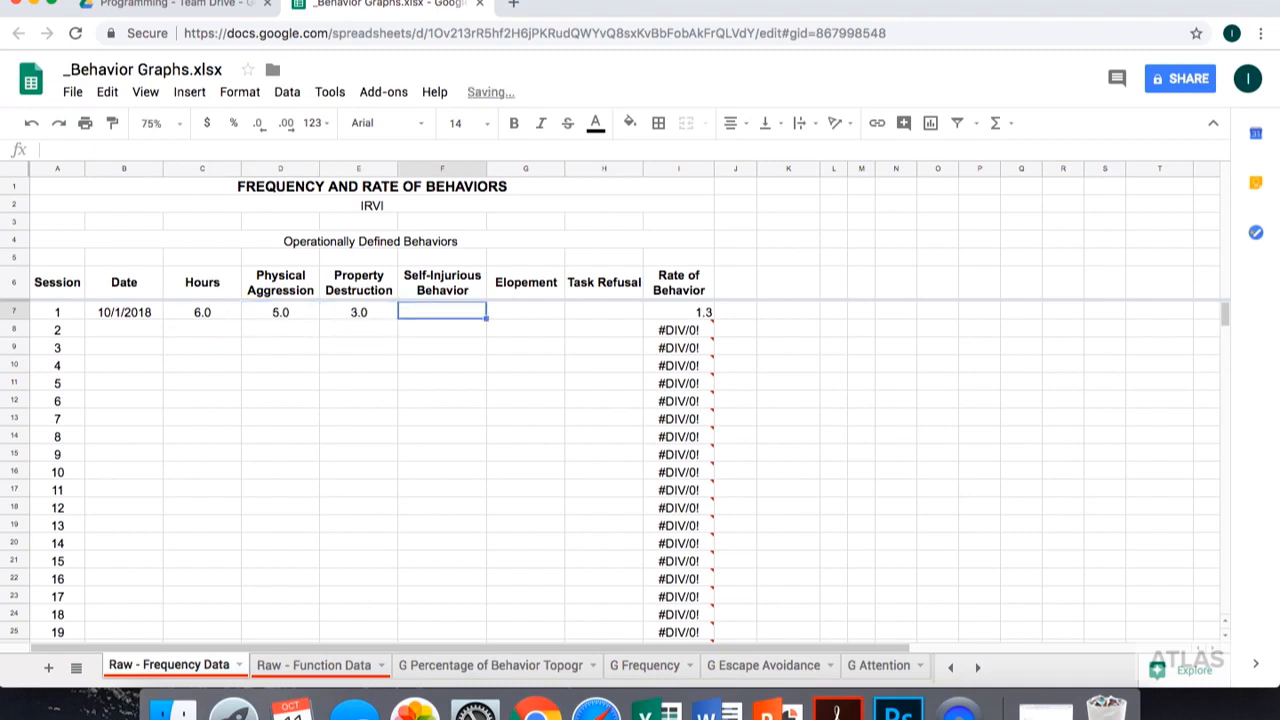
type("7")
key("Tab")
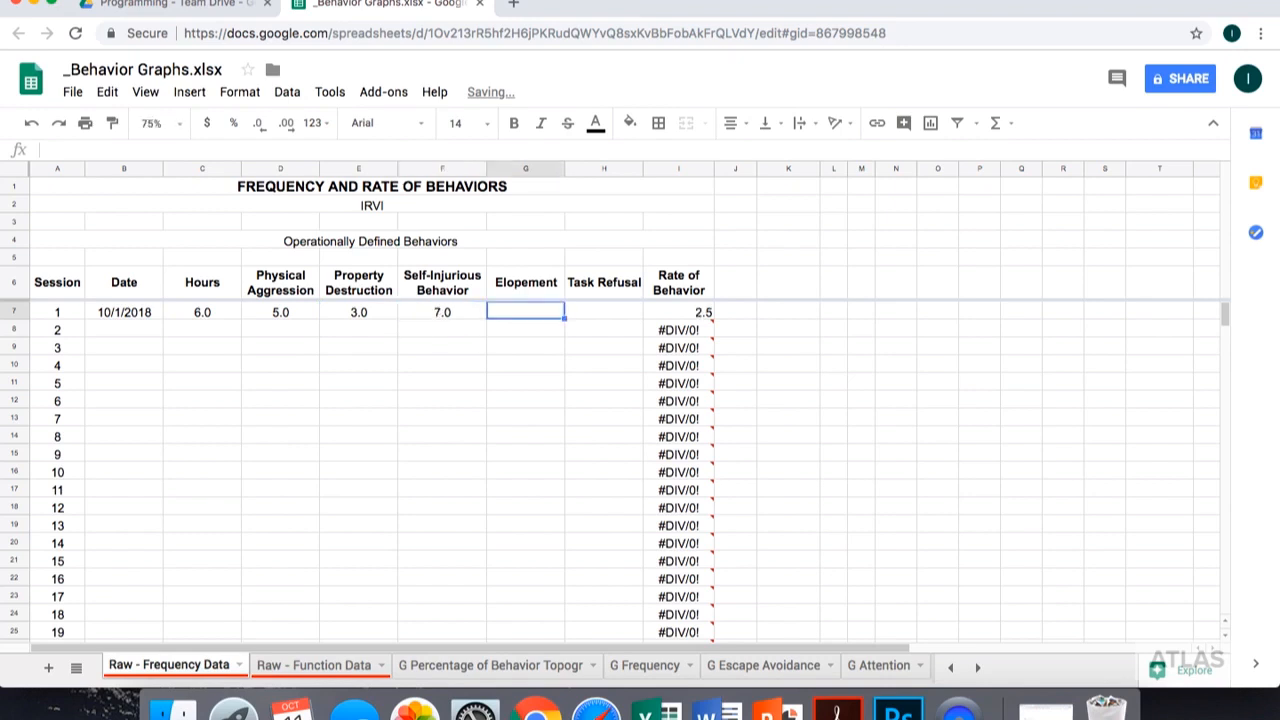
type("0")
key("Tab")
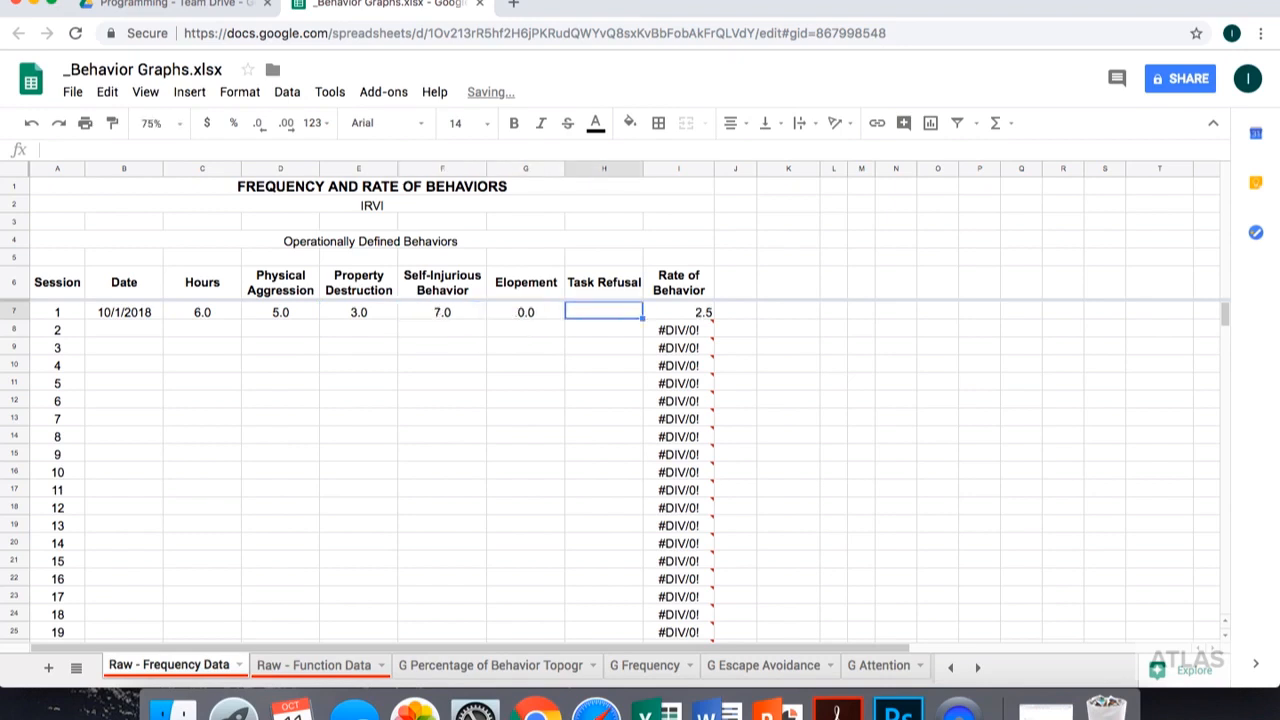
type("1")
key("Return")
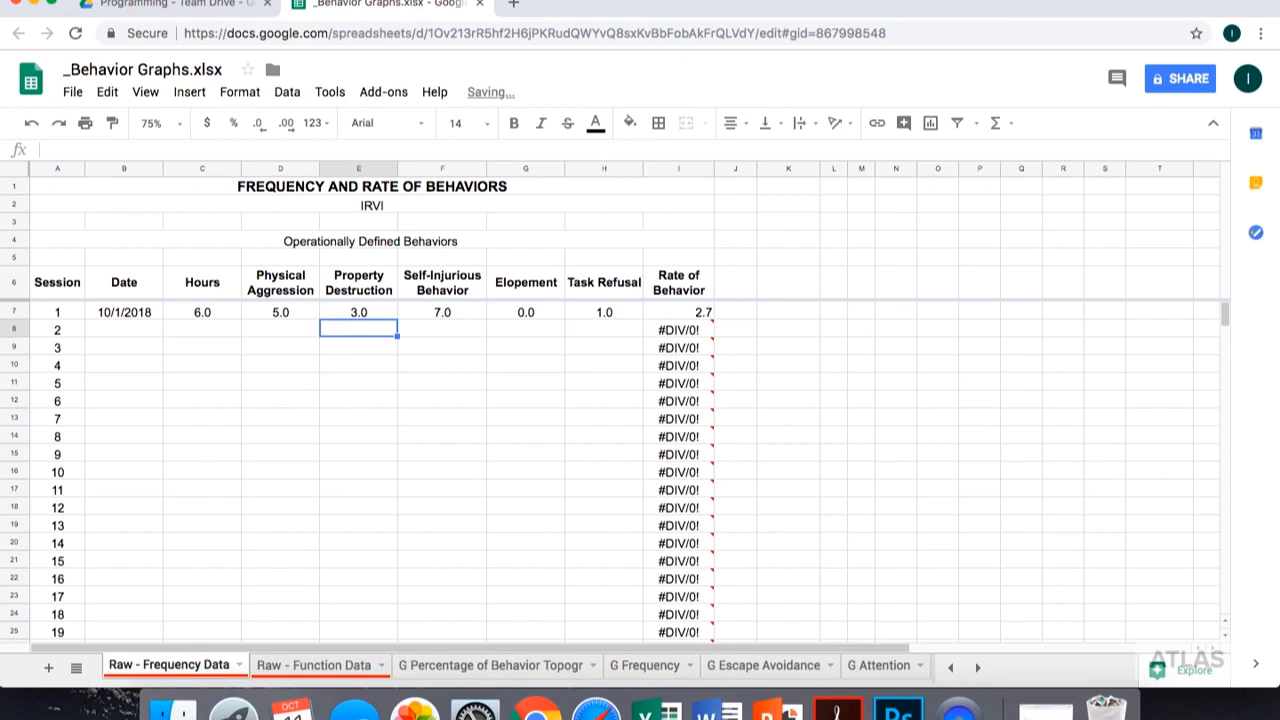
left_click(694, 312)
For session 2 in the frequency table, enter the date 10/2/2018 and 6 hours
left_click(98, 332)
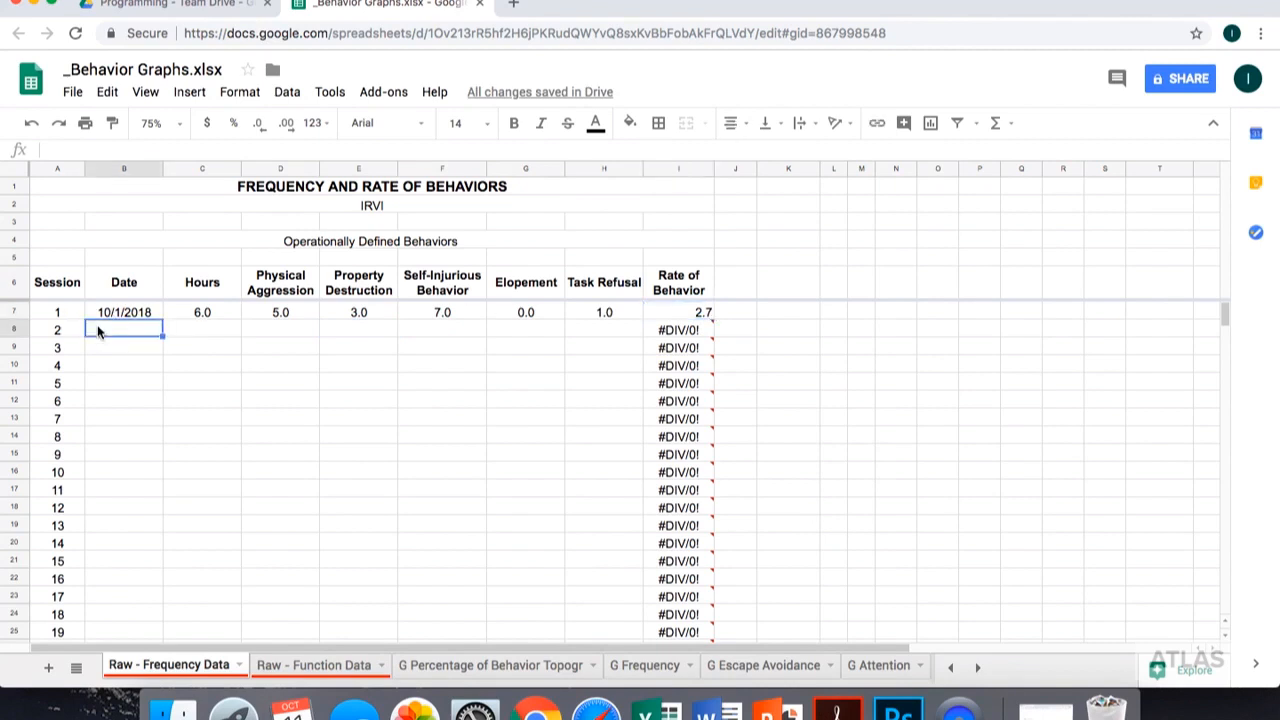
type("10/2/2018")
key("Tab")
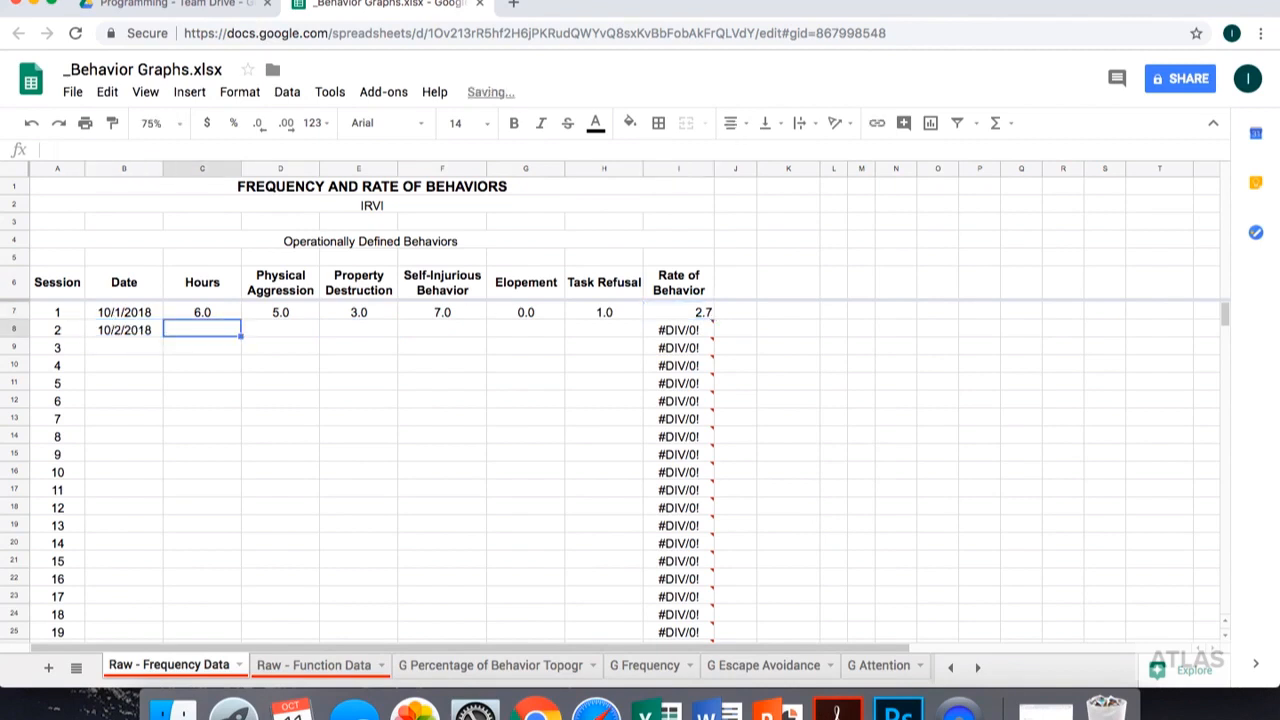
type("6")
key("Tab")
Fill in session 2's behavior counts: Physical Aggression 7, Property Destruction 2, Self-Injurious Behavior 1, Elopement 7 and Task Refusal 2
type("7")
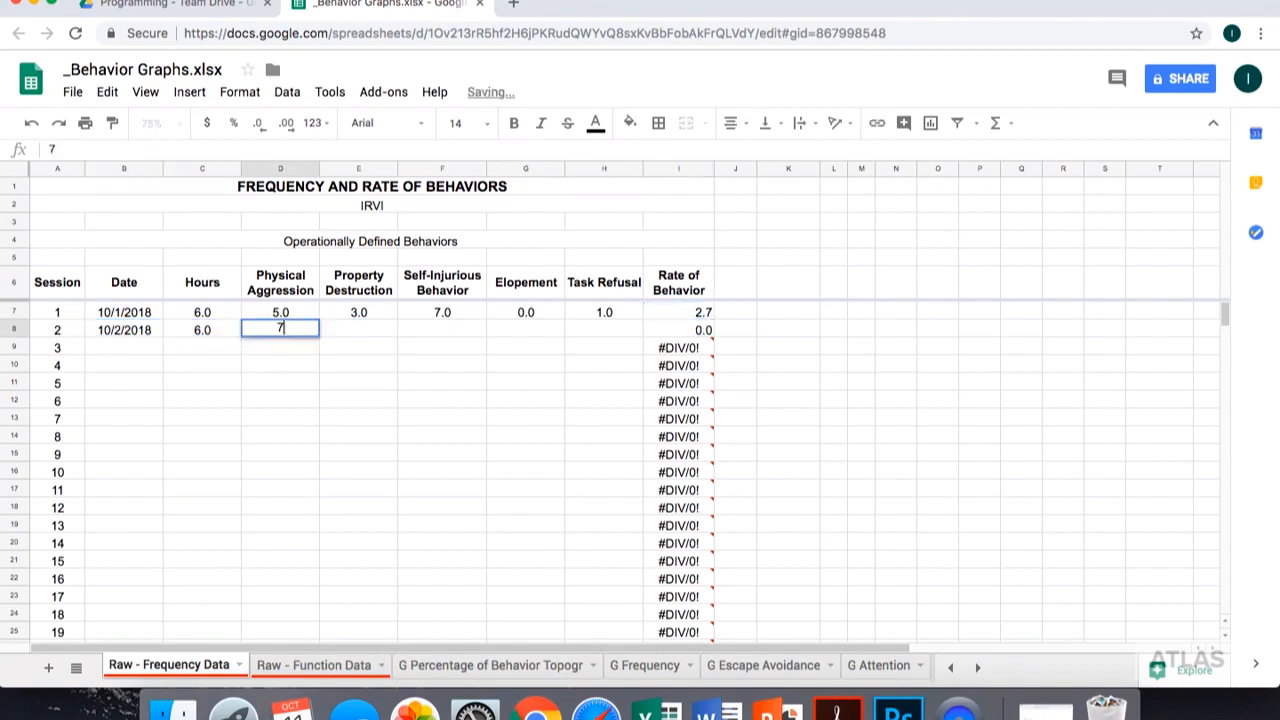
key("Tab")
type("2")
key("Tab")
type("1")
key("Tab")
type("7")
key("Tab")
type("2")
key("Return")
For session 3 in the frequency table, enter the date 10/3/2018 and 6 hours
type("10/3/18")
key("Tab")
type("6")
key("Tab")
Fill in session 3's behavior counts: Physical Aggression 9, Property Destruction 14, Self-Injurious Behavior 0, Elopement 1 and Task Refusal 4
type("9")
key("Tab")
type("14")
key("Tab")
type("0")
key("Tab")
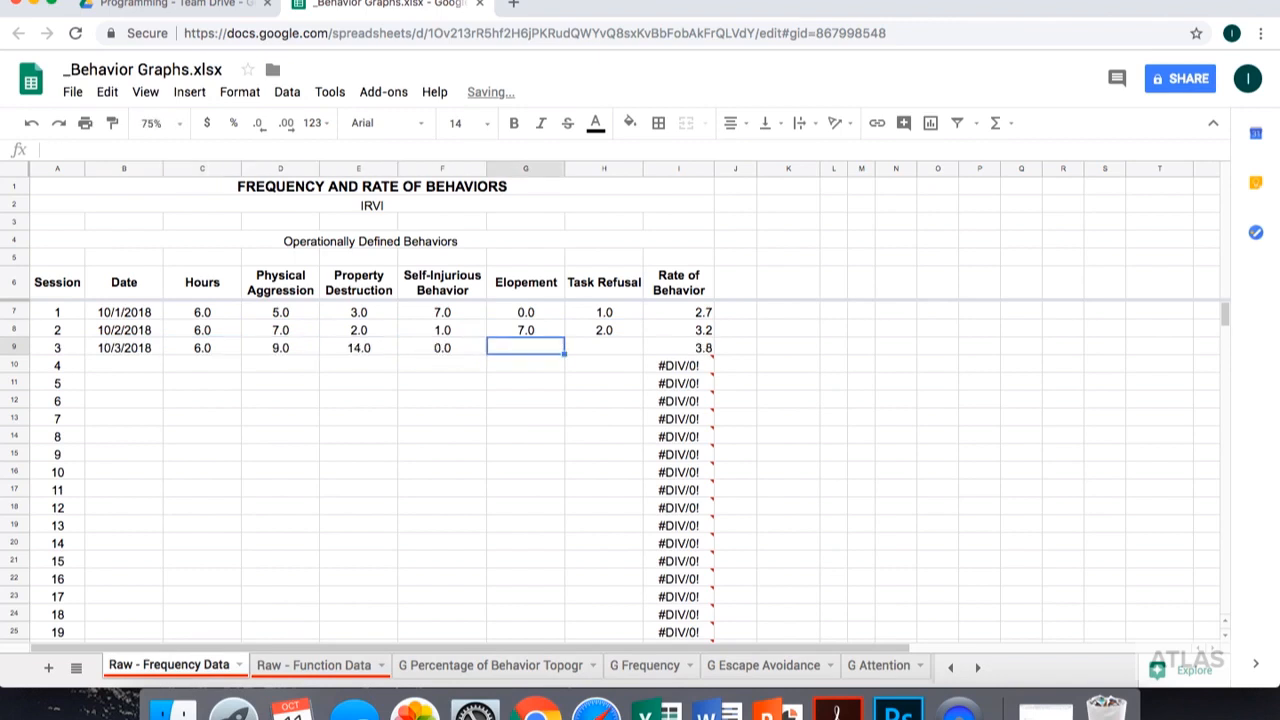
type("1")
key("Tab")
type("4")
key("Return")
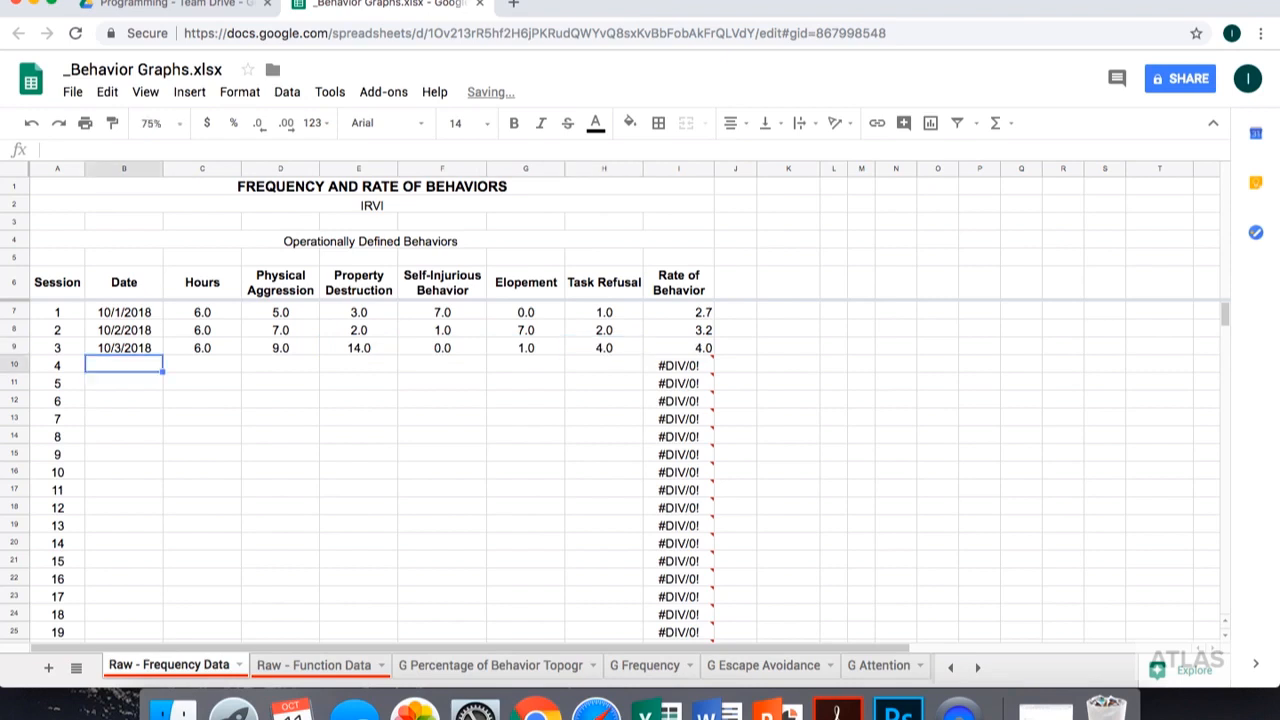
For session 4 in the frequency table, enter the date 10/4/2018 and 6 hours
type("10/4/")
type("2018")
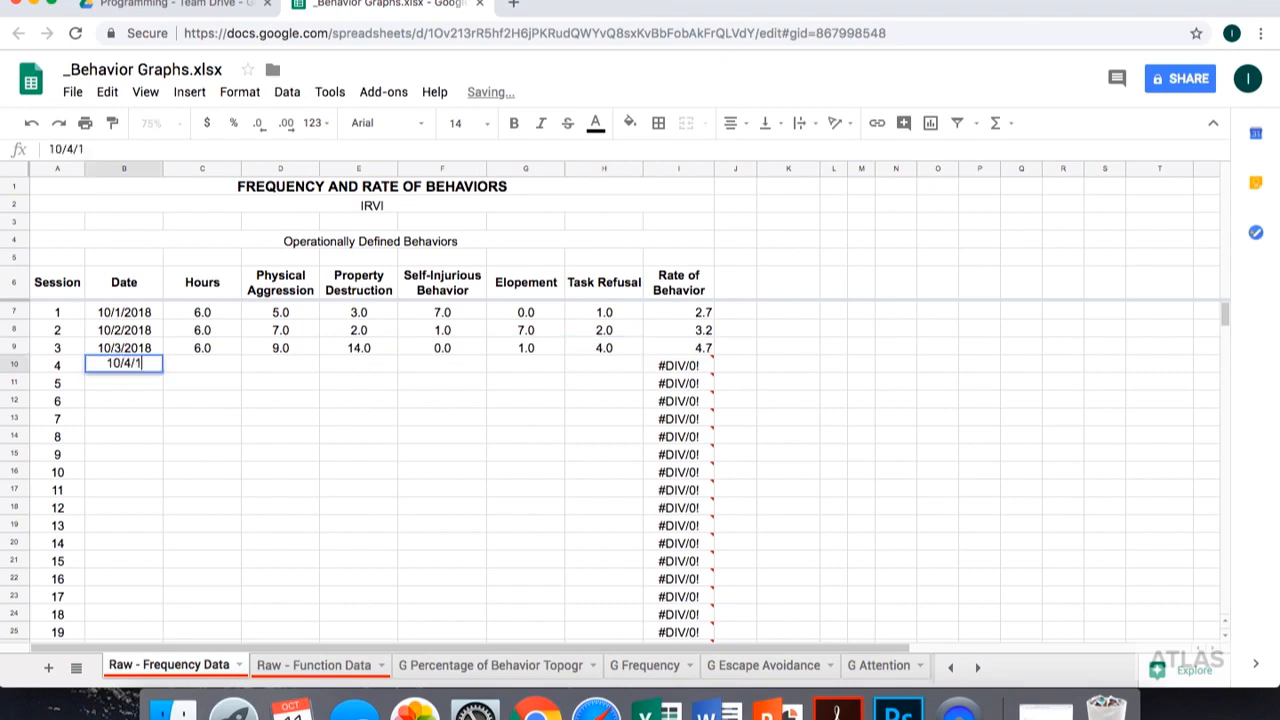
key("Tab")
type("6")
key("Tab")
Fill in session 4's behavior counts: Physical Aggression 10, Property Destruction 0, Self-Injurious Behavior 1, Elopement 4 and Task Refusal 5
type("10")
key("Tab")
type("0")
key("Tab")
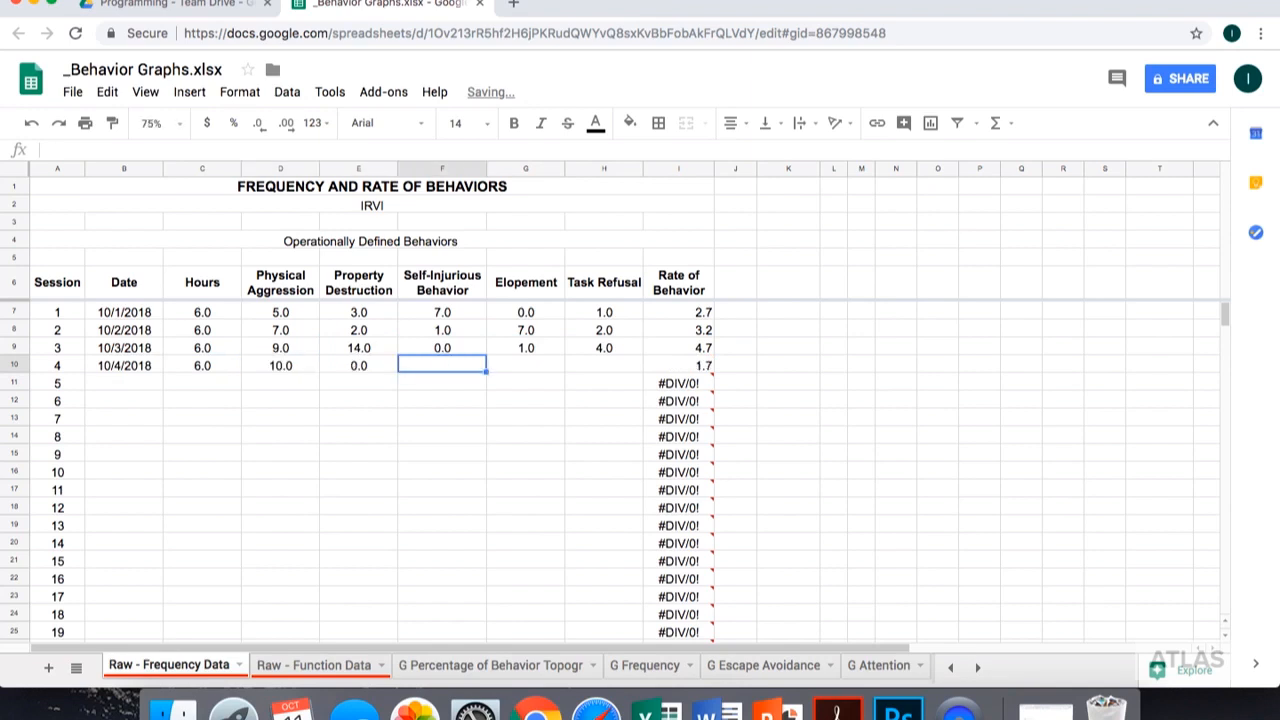
type("1")
key("Tab")
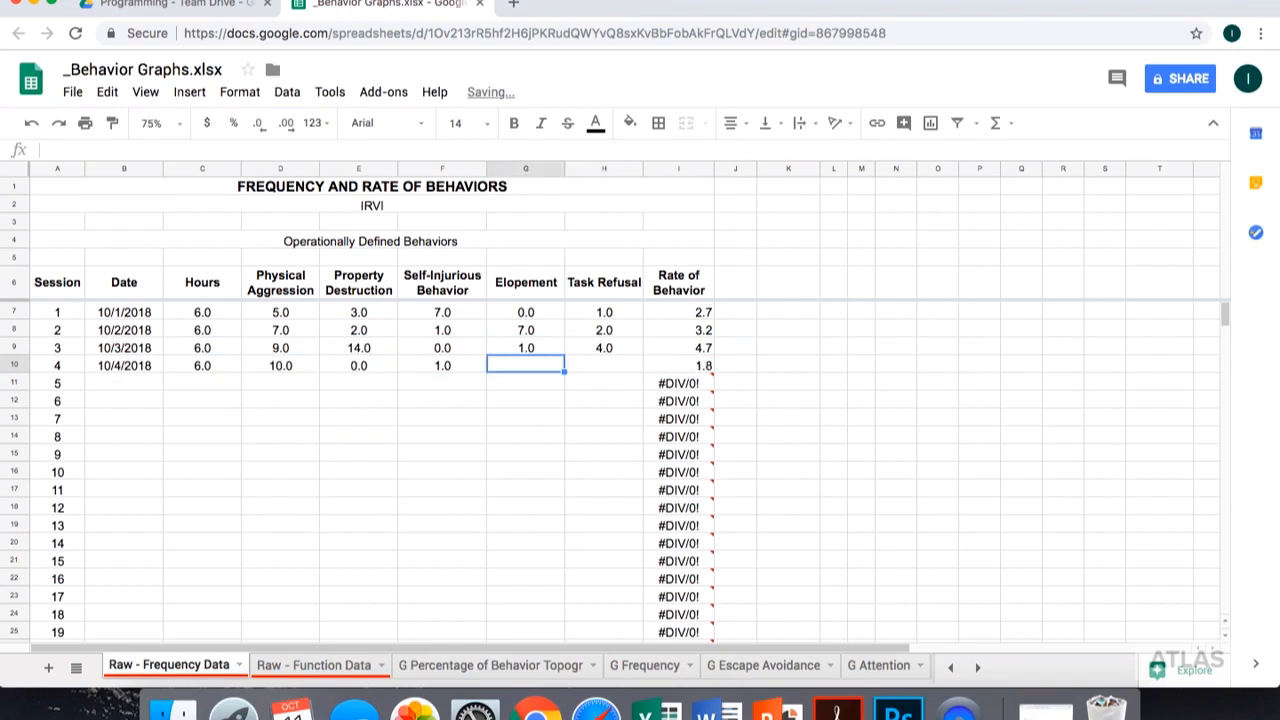
type("4")
key("Tab")
type("5")
key("Tab")
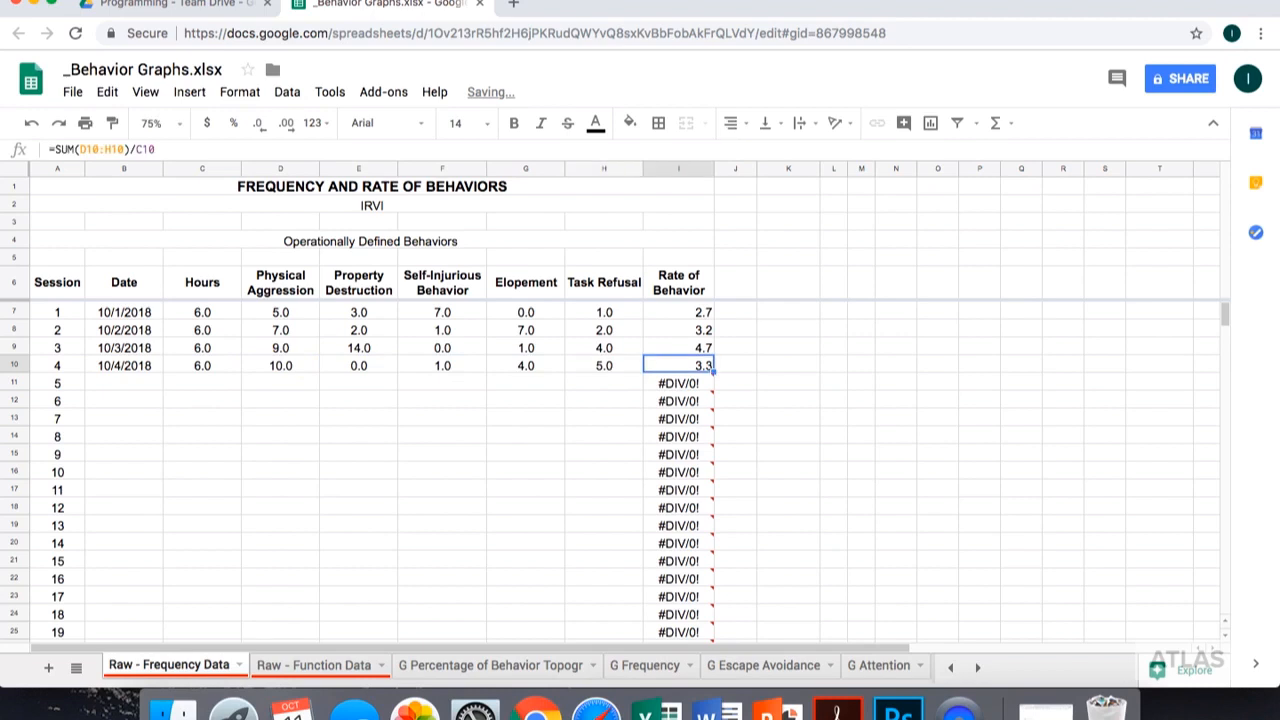
For session 5 in the frequency table, enter the date 10/5/2018 and 6 hours
left_click(153, 386)
type("10")
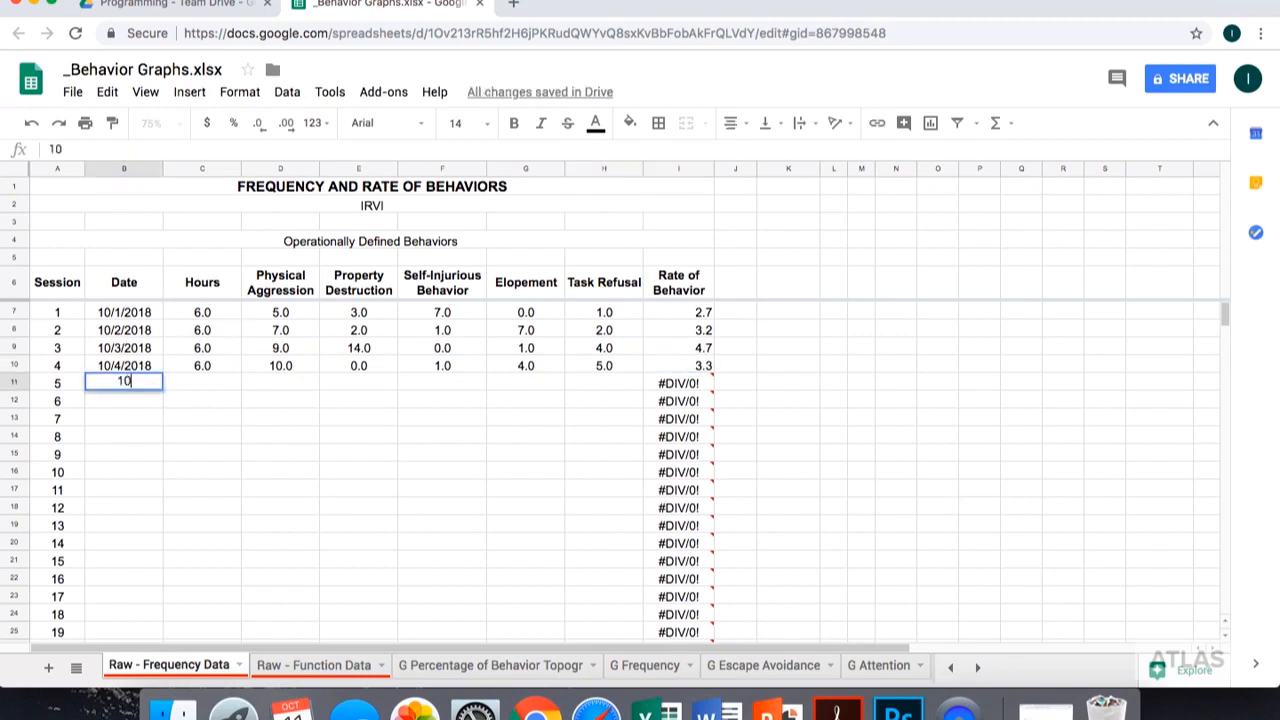
type("/5/2018")
key("Tab")
type("6")
key("Tab")
Fill in session 5's behavior counts: Physical Aggression 9, Property Destruction 2, Self-Injurious Behavior 3, Elopement 1 and Task Refusal 7
type("9")
key("Tab")
type("2")
key("Tab")
type("3")
key("Tab")
type("1")
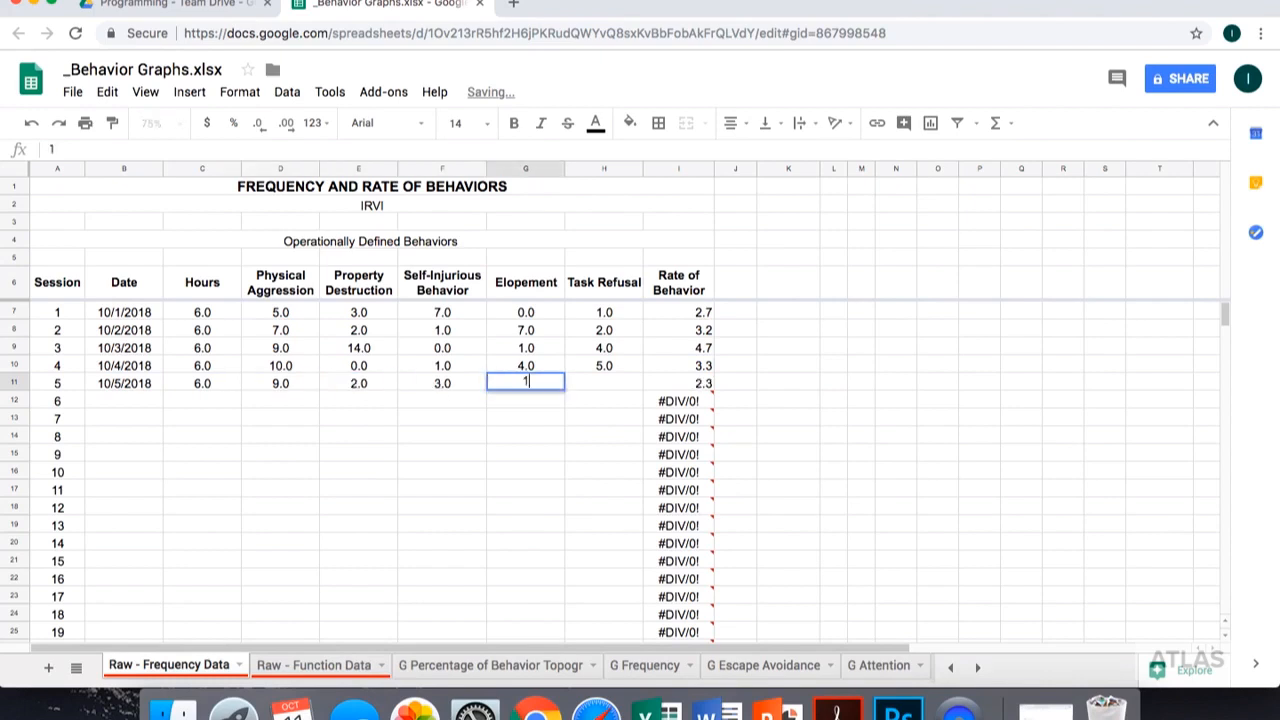
key("Tab")
type("7")
key("Tab")
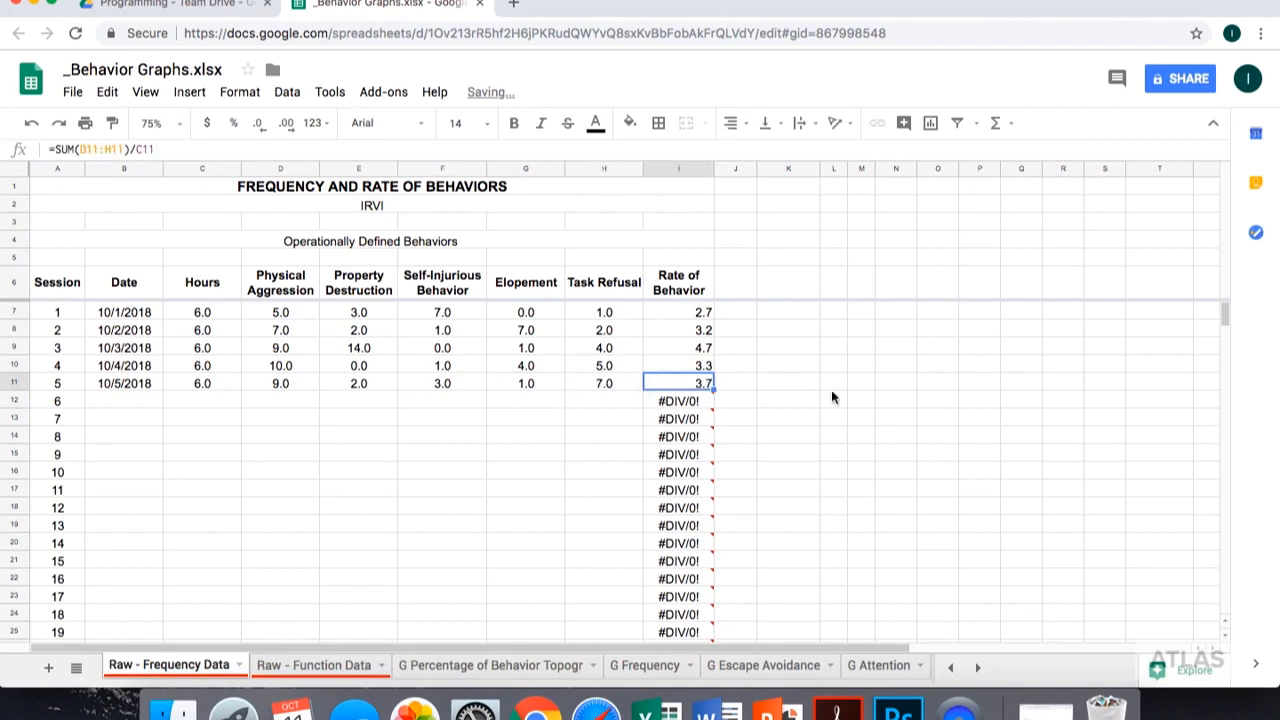
left_click(956, 400)
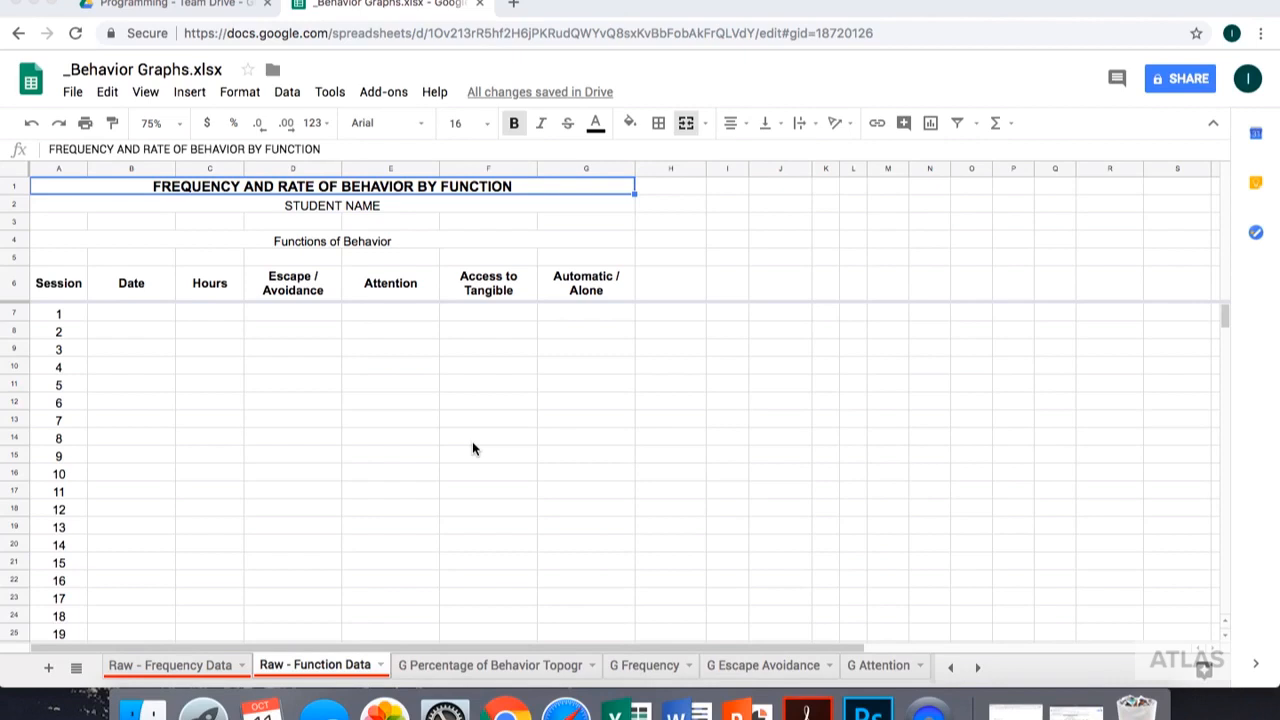
On the Raw - Function Data sheet, replace the STUDENT NAME placeholder with the student's name
left_click(386, 206)
type("IRVI")
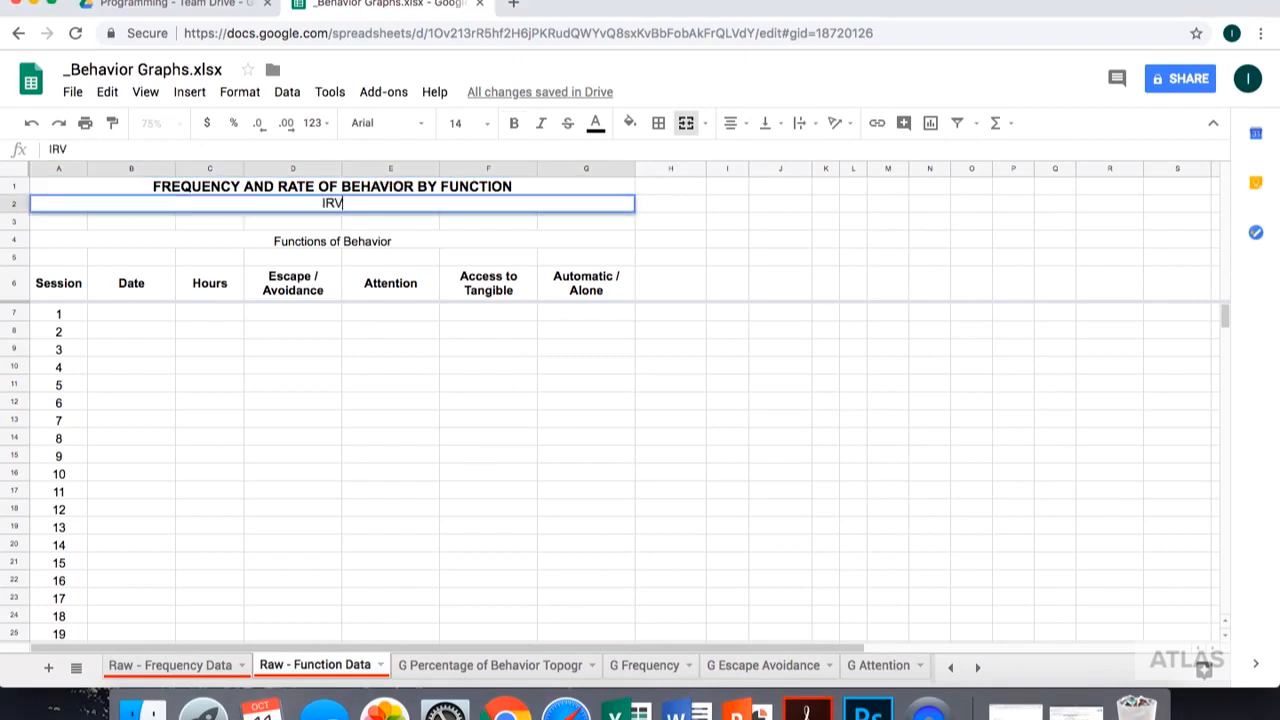
key("Return")
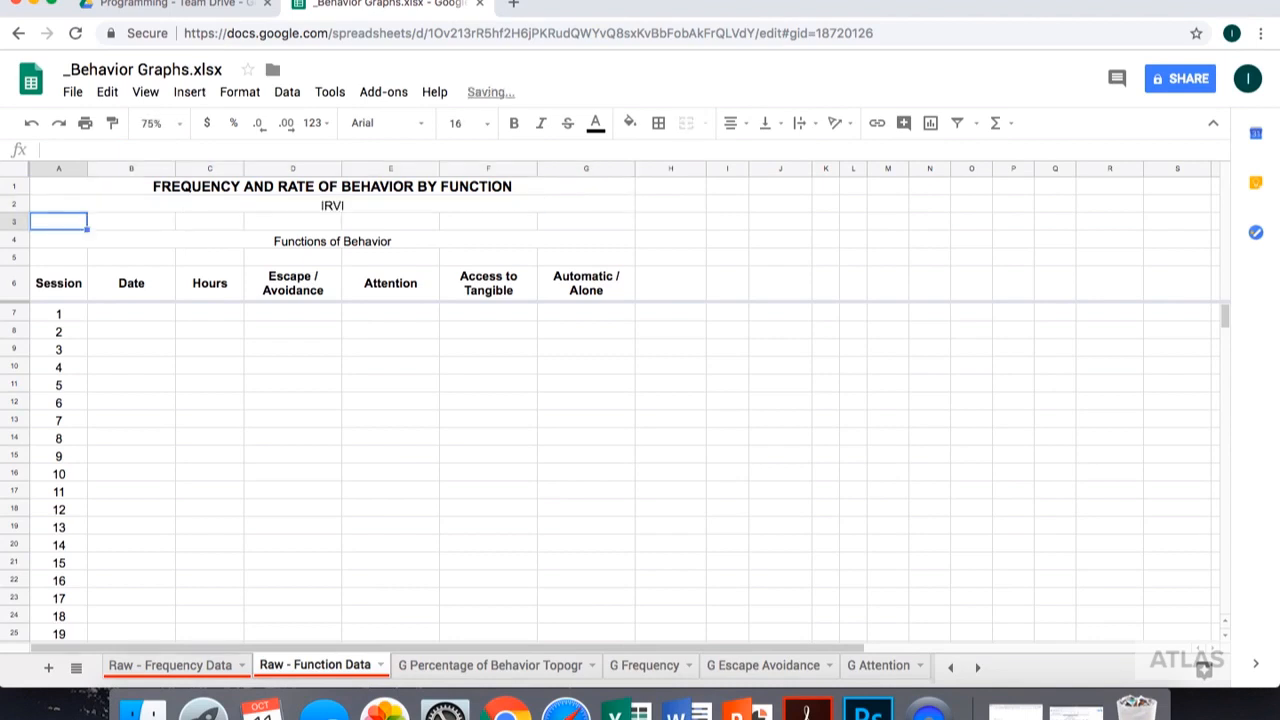
For session 1 in the function table, enter the date 10/1/2018 and 6 hours
left_click(145, 313)
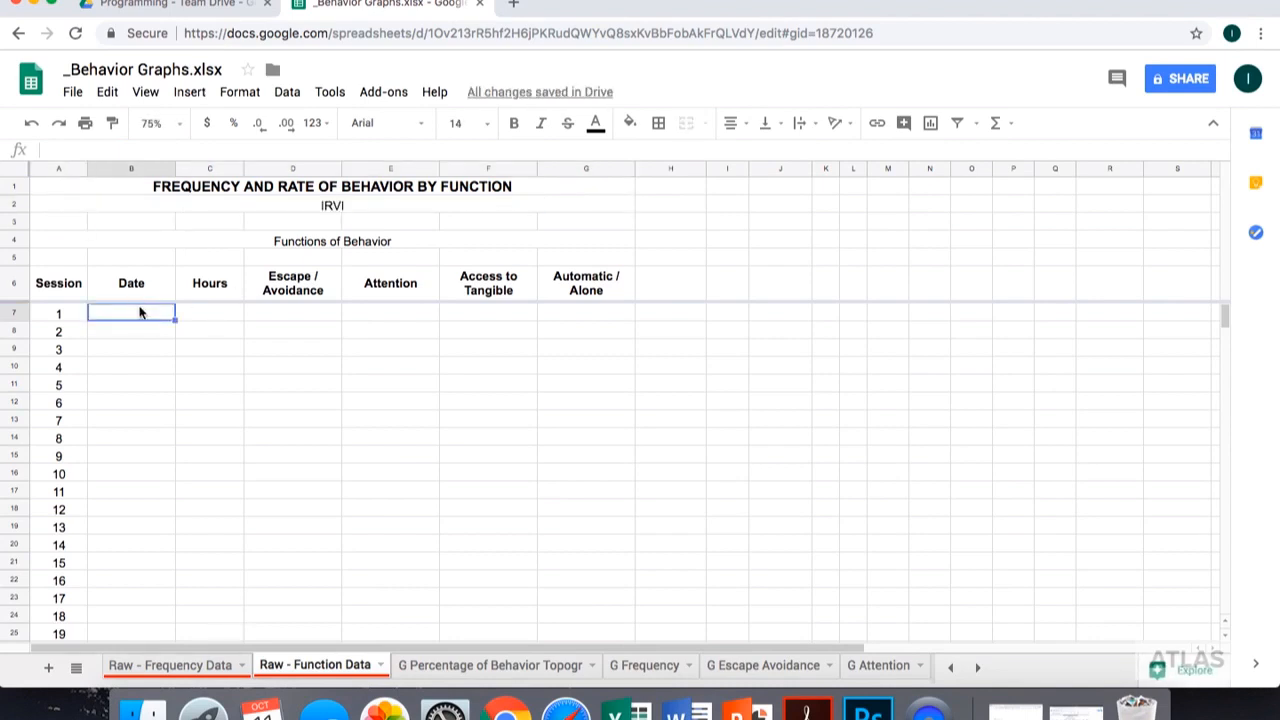
type("10/1")
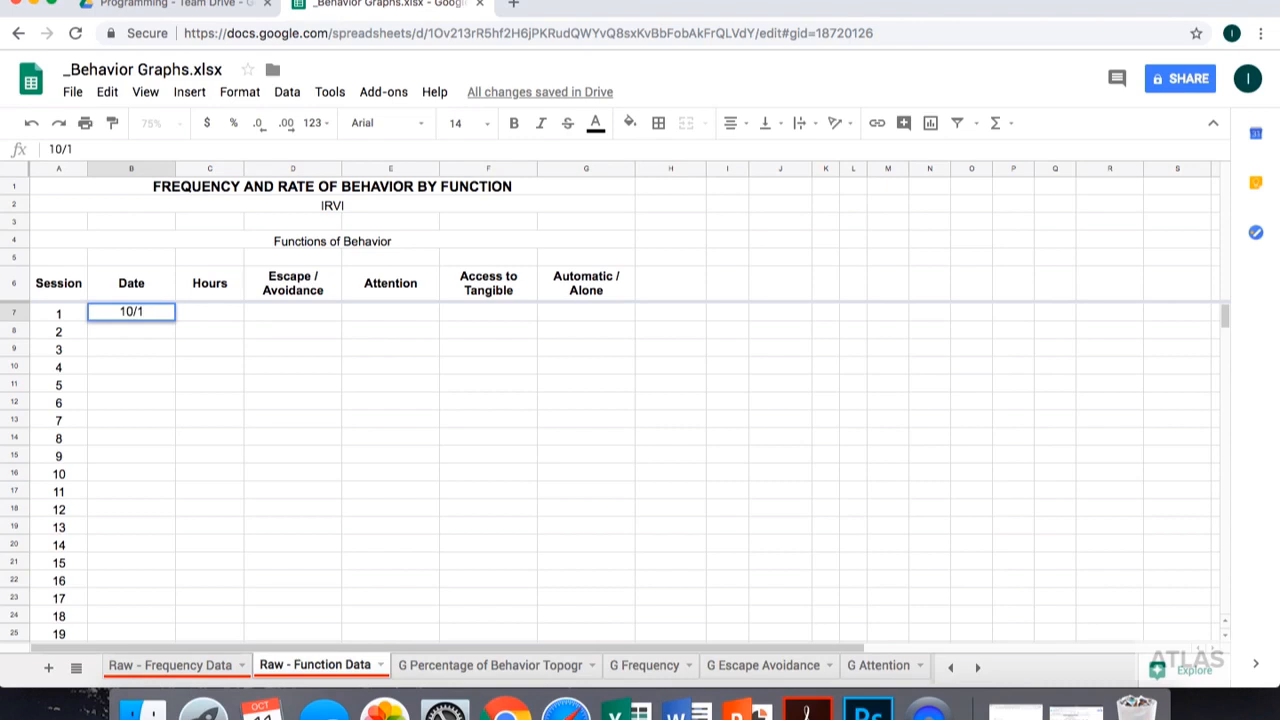
key("Tab")
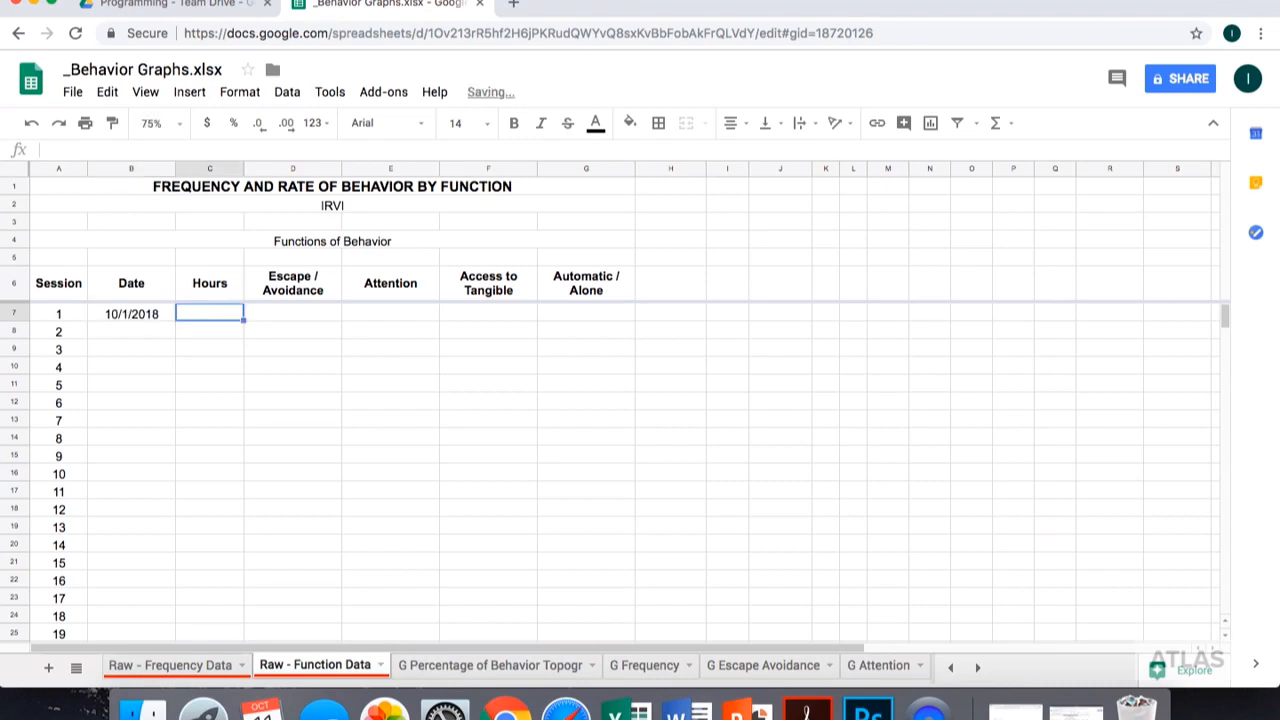
type("6")
key("Tab")
Fill in session 1's function counts: Escape / Avoidance 2, Attention 4, Access to Tangible 5 and Automatic / Alone 7
type("2")
key("Tab")
type("4")
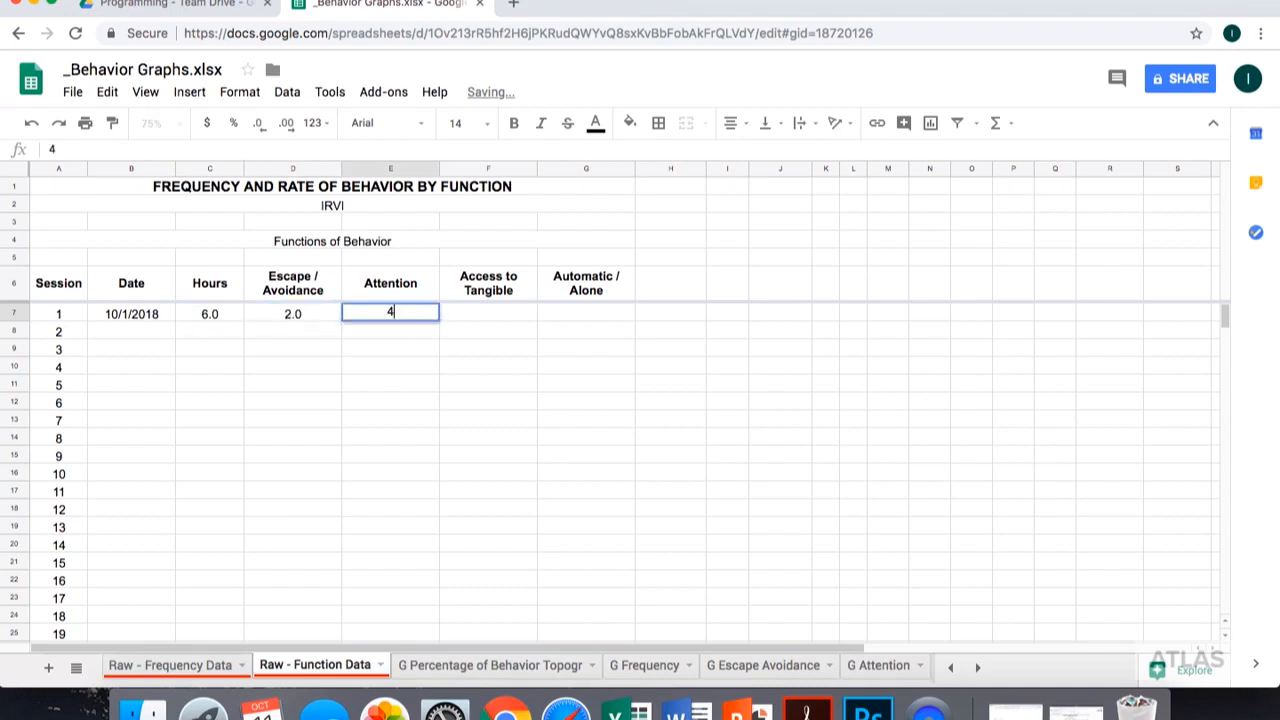
key("Tab")
type("5")
key("Tab")
type("7")
key("Return")
For session 2 in the function table, enter the date 10/2/2018 and 6 hours
type("10/2/2018")
key("Tab")
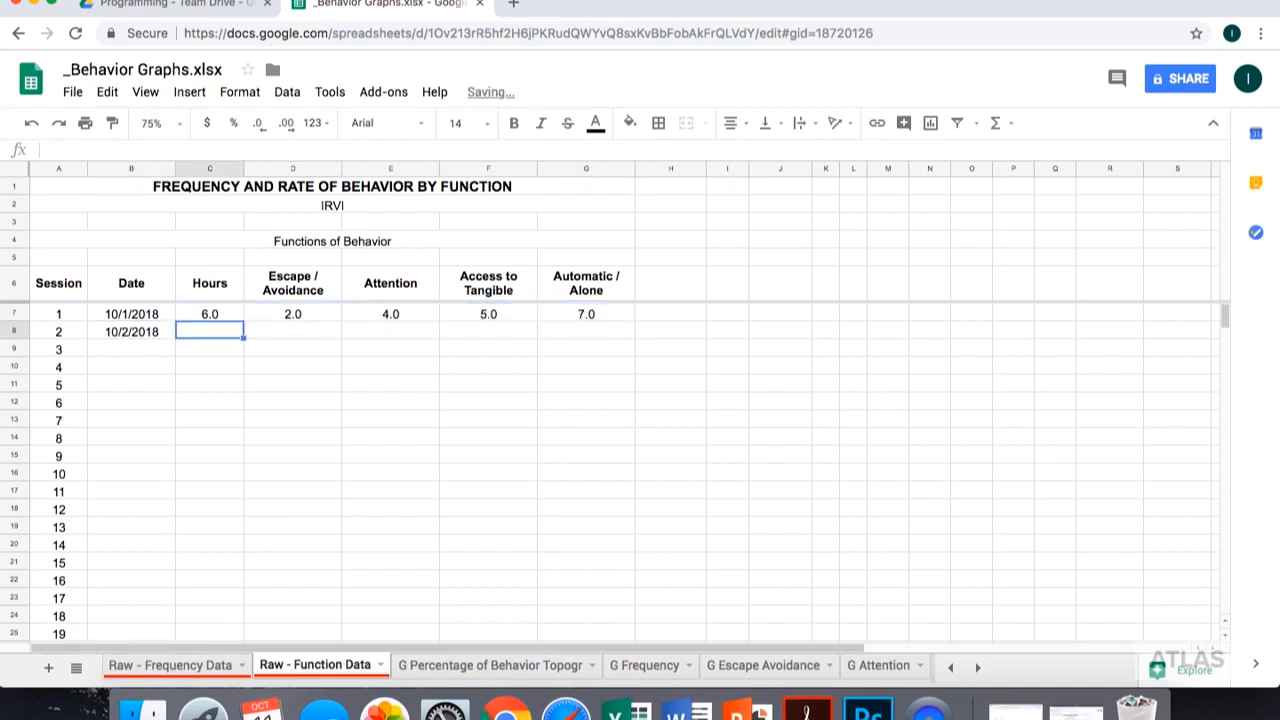
type("6")
key("Tab")
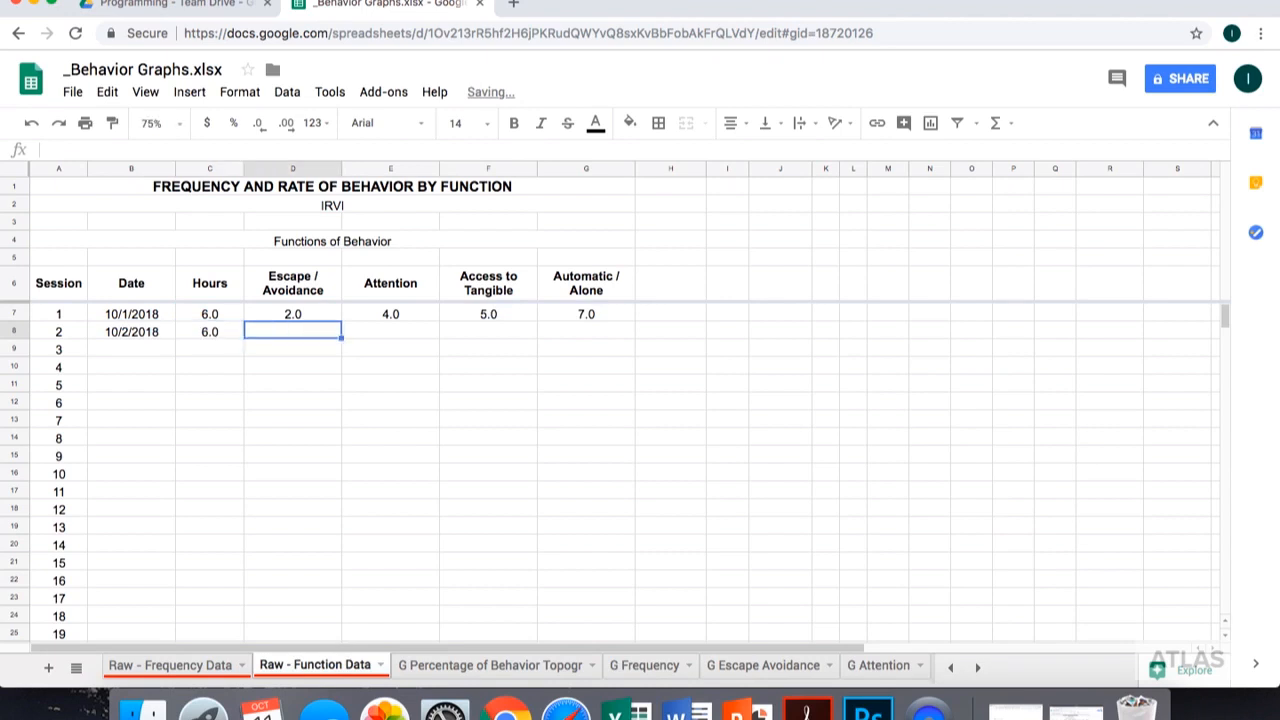
Fill in session 2's function counts: Escape / Avoidance 1, Attention 5, Access to Tangible 3 and Automatic / Alone 0
type("1")
key("Tab")
type("5")
key("Tab")
type("3")
key("Tab")
type("0")
key("Return")
For session 3 in the function table, enter the date 10/3/2018 and 6 hours
type("10/3/18")
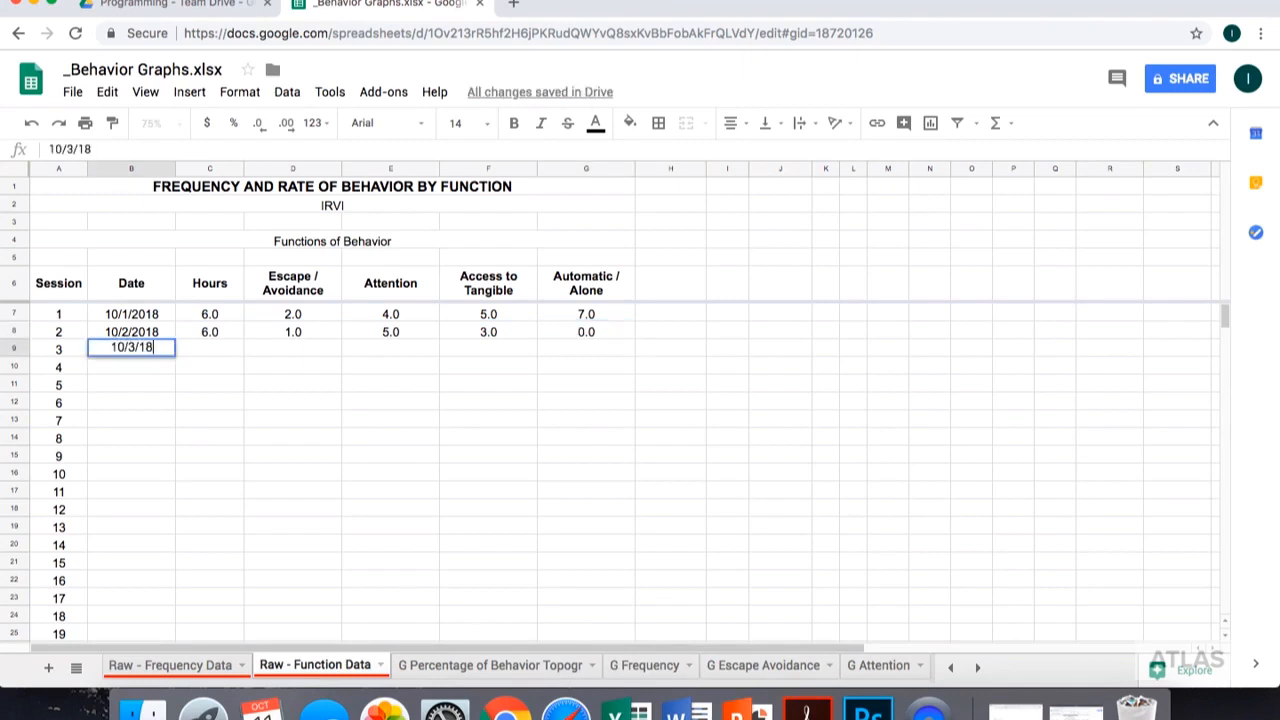
key("Tab")
type("6")
key("Tab")
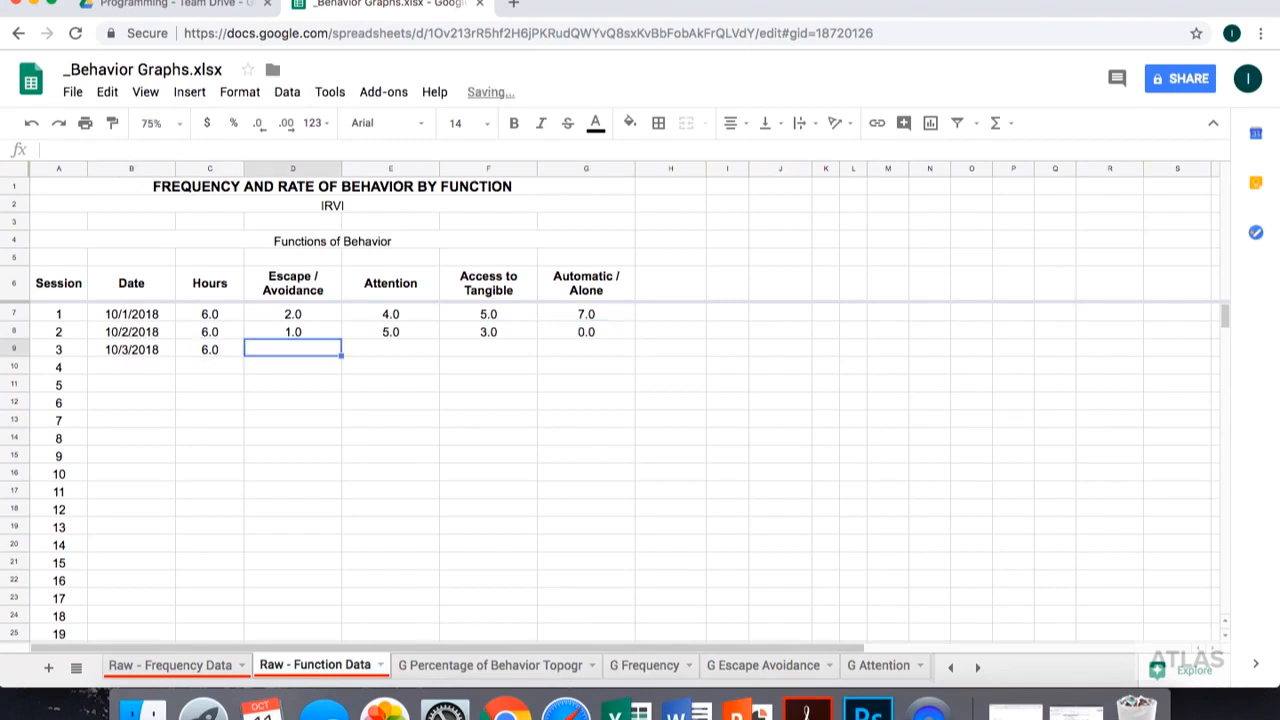
Fill in session 3's function counts: Escape / Avoidance 1, Attention 6, Access to Tangible 1 and Automatic / Alone 2
type("1")
key("Tab")
type("6")
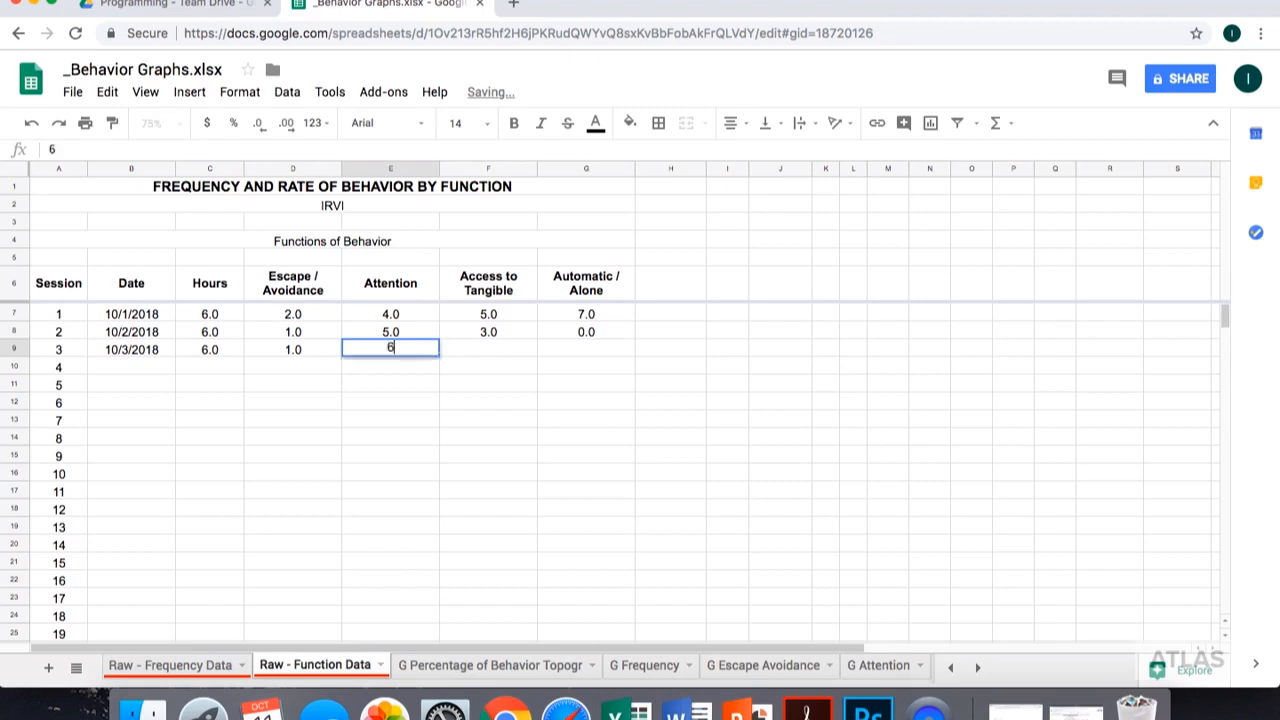
key("Tab")
type("1")
key("Tab")
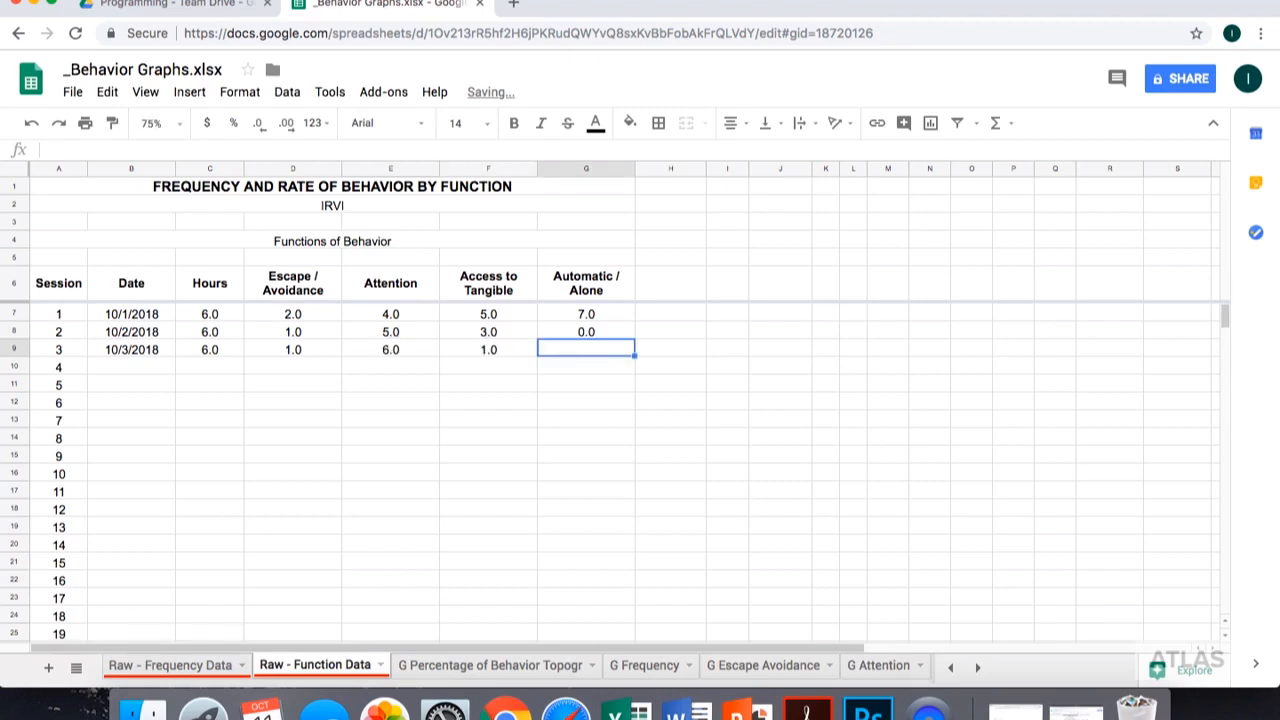
type("2")
key("Return")
For session 4 in the function table, enter the date 10/4/2018 and 6 hours
type("10/4/2018")
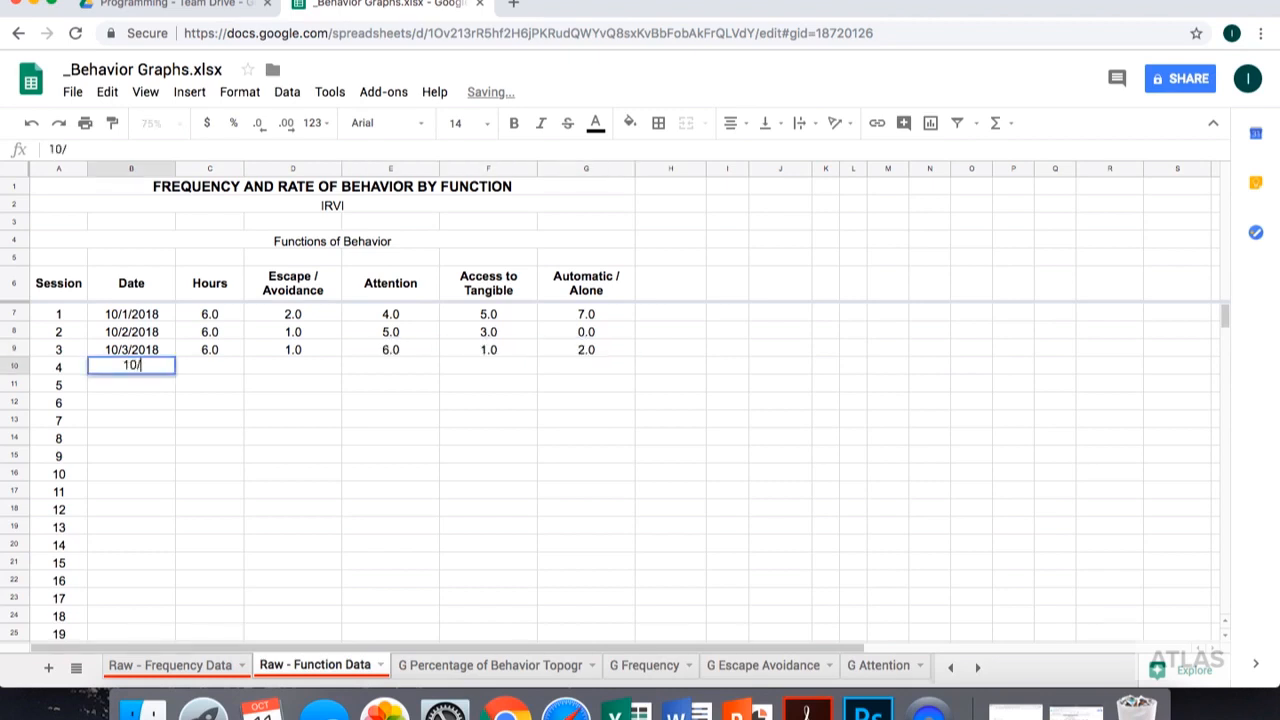
key("Tab")
type("6")
key("Tab")
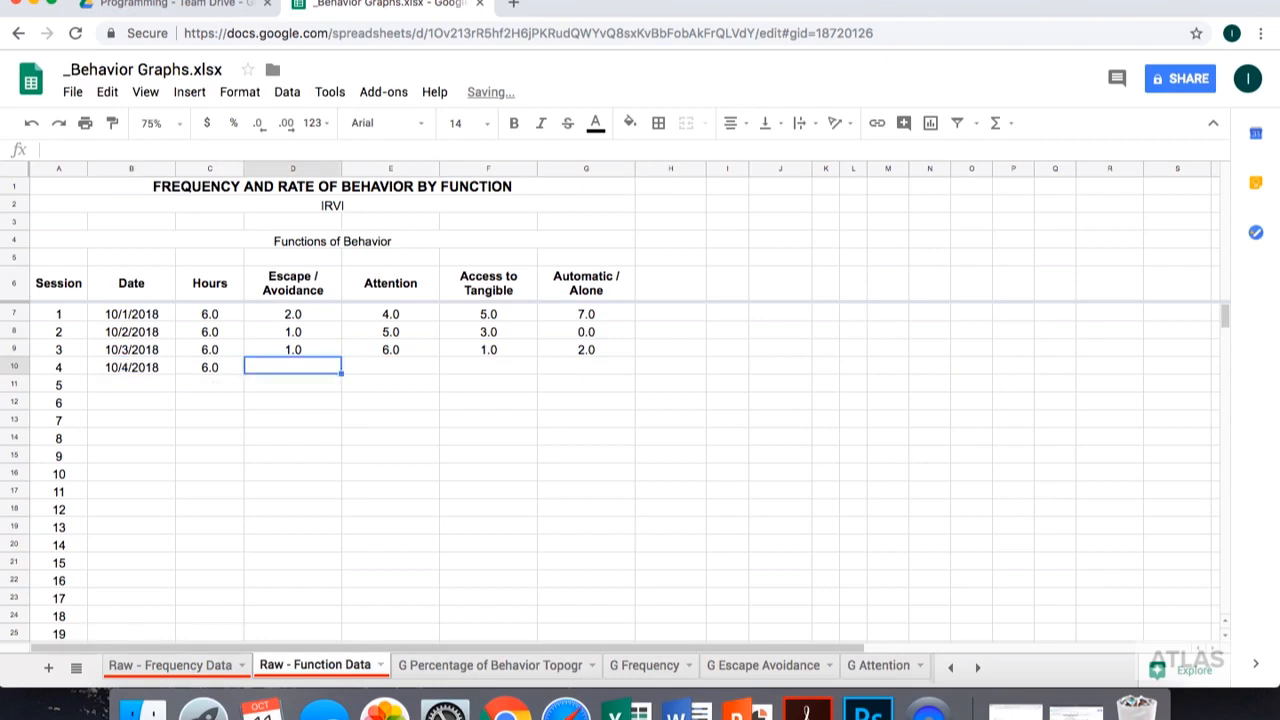
Fill in session 4's function counts: Escape / Avoidance 6, Attention 1, Access to Tangible 2 and Automatic / Alone 1
type("6")
key("Tab")
type("1")
key("Tab")
type("2")
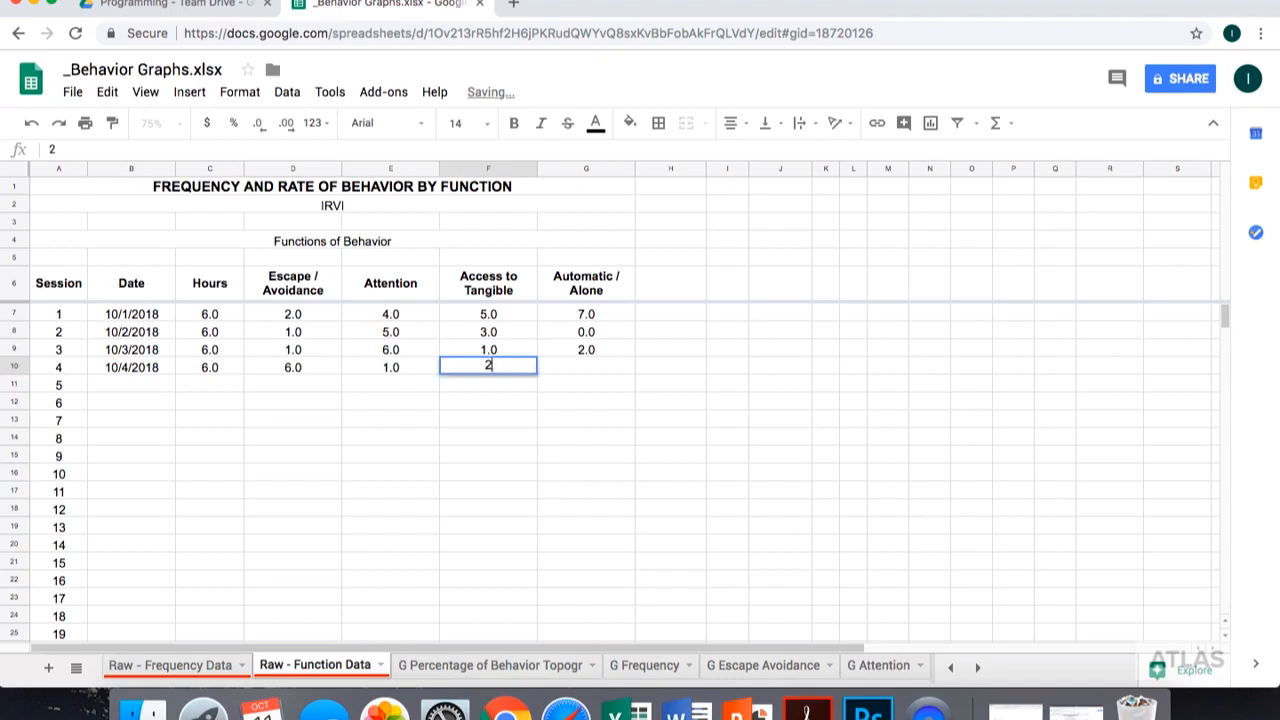
key("Tab")
type("1")
key("Return")
For session 5 in the function table, enter the date 10/5/2018 and 6 hours
type("10/5/2018")
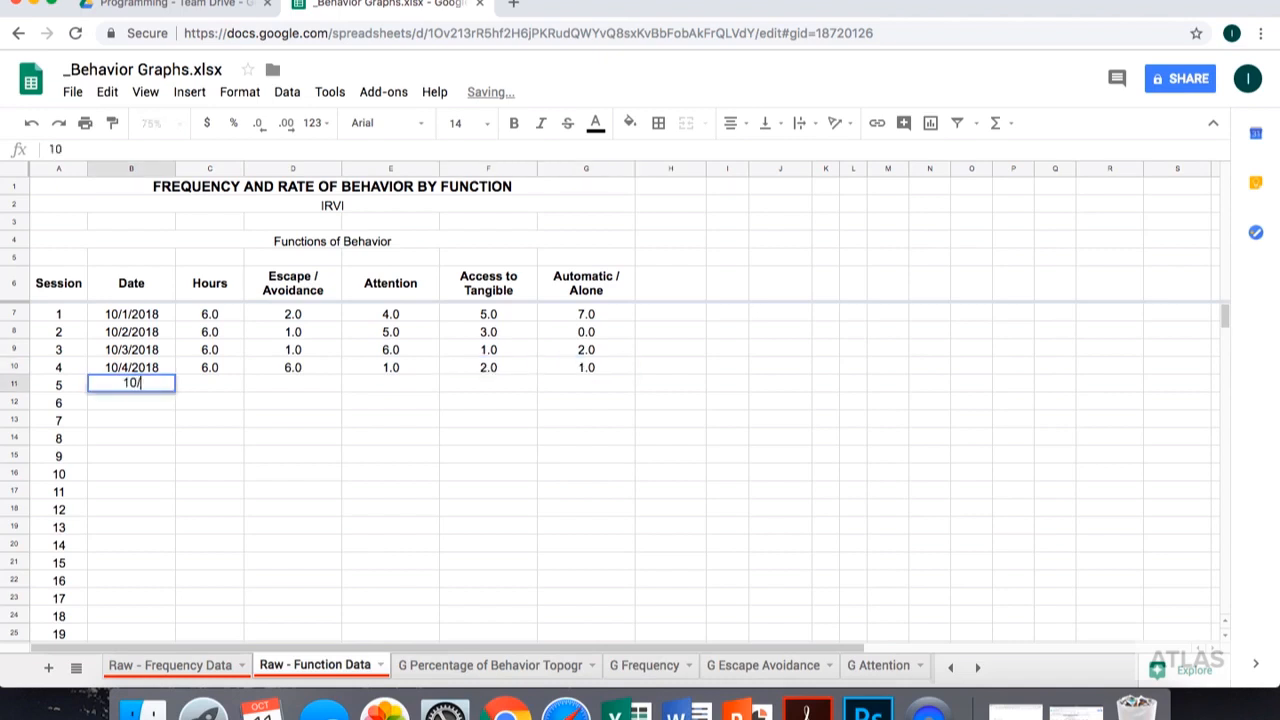
key("Tab")
type("6")
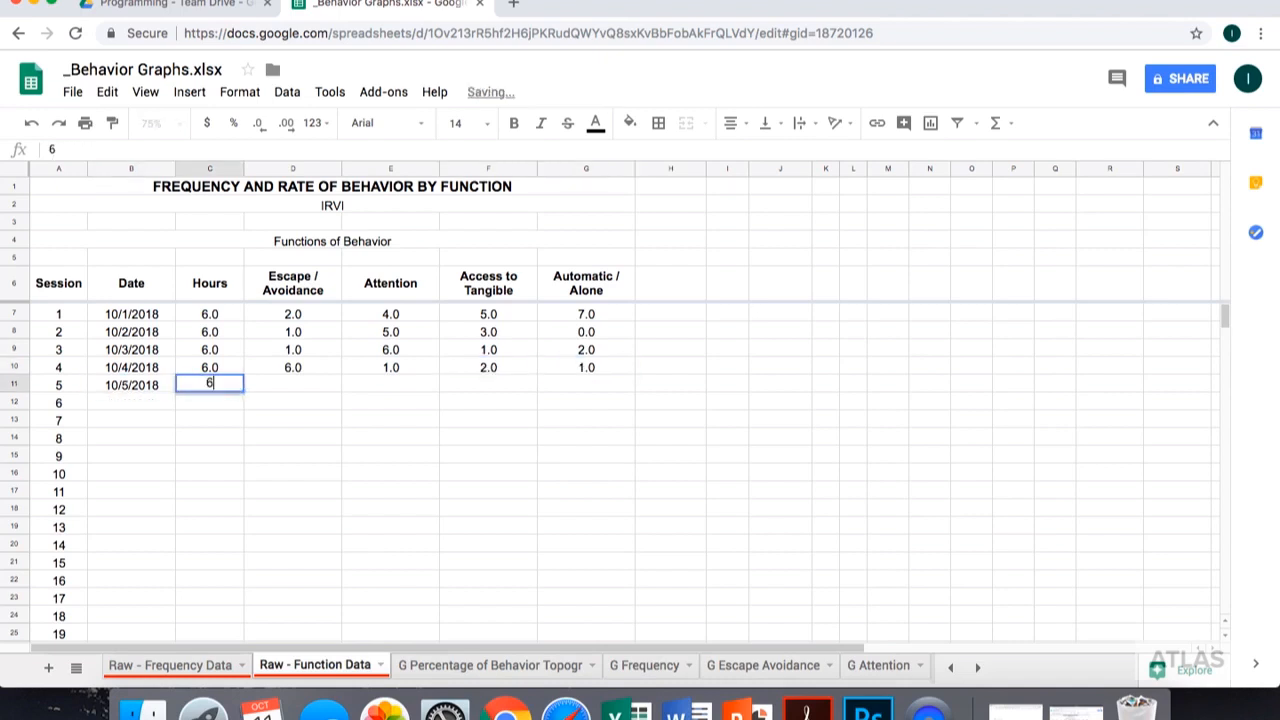
key("Tab")
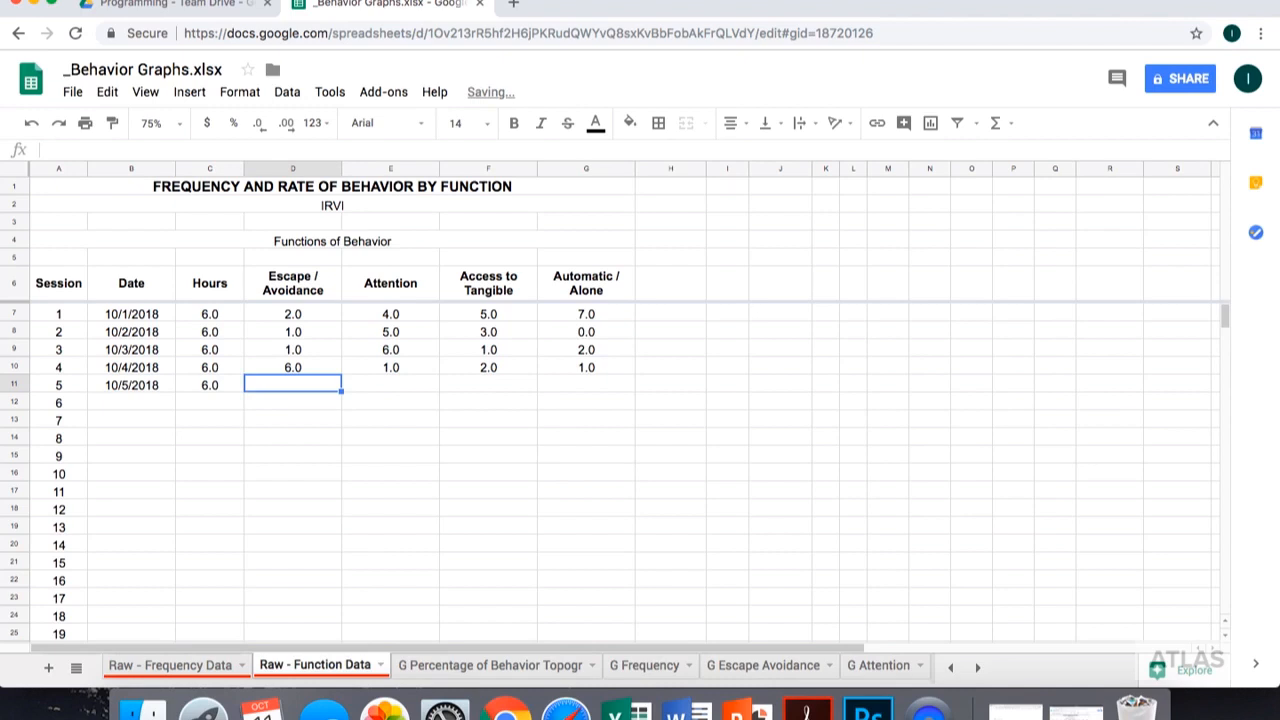
Fill in session 5's function counts: Escape / Avoidance 8, Attention 2, Access to Tangible 5 and Automatic / Alone 4
type("8")
key("Tab")
type("2")
key("Tab")
type("5")
key("Tab")
type("4")
key("Tab")
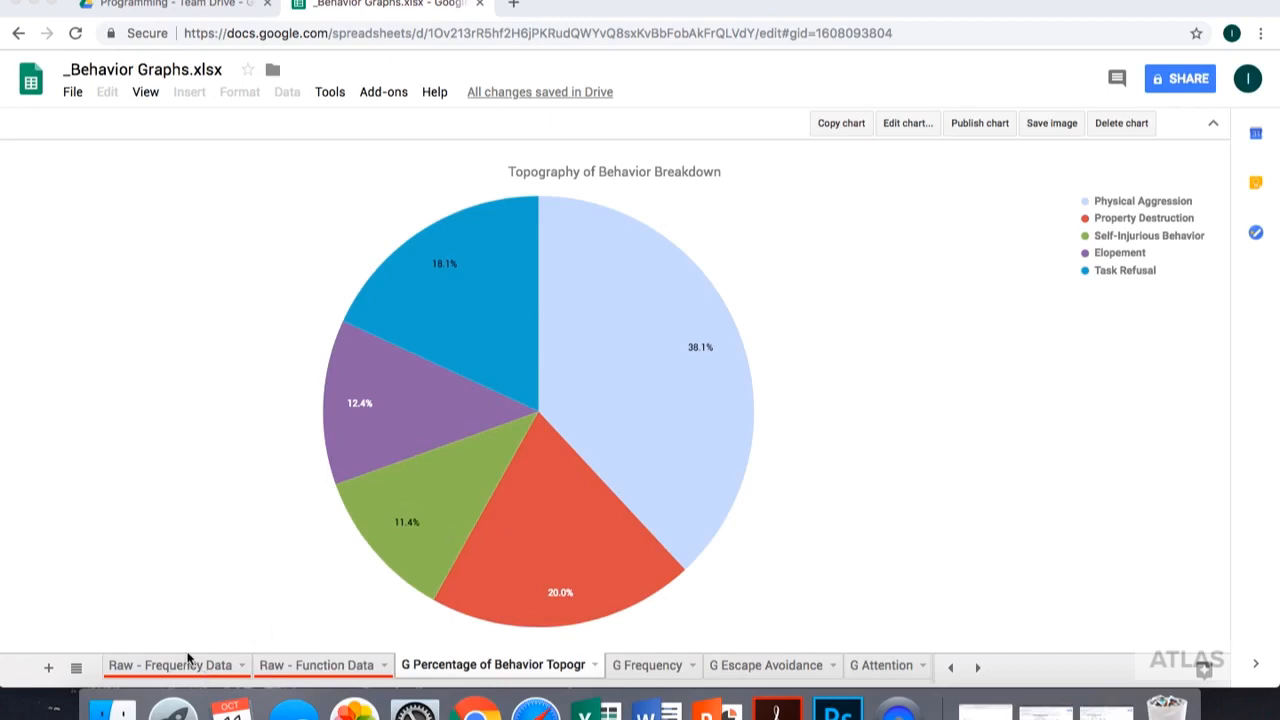
Review the Frequency, Escape Avoidance, Attention, Access to Tangible and Automatic | Alone graphs one after another
left_click(647, 665)
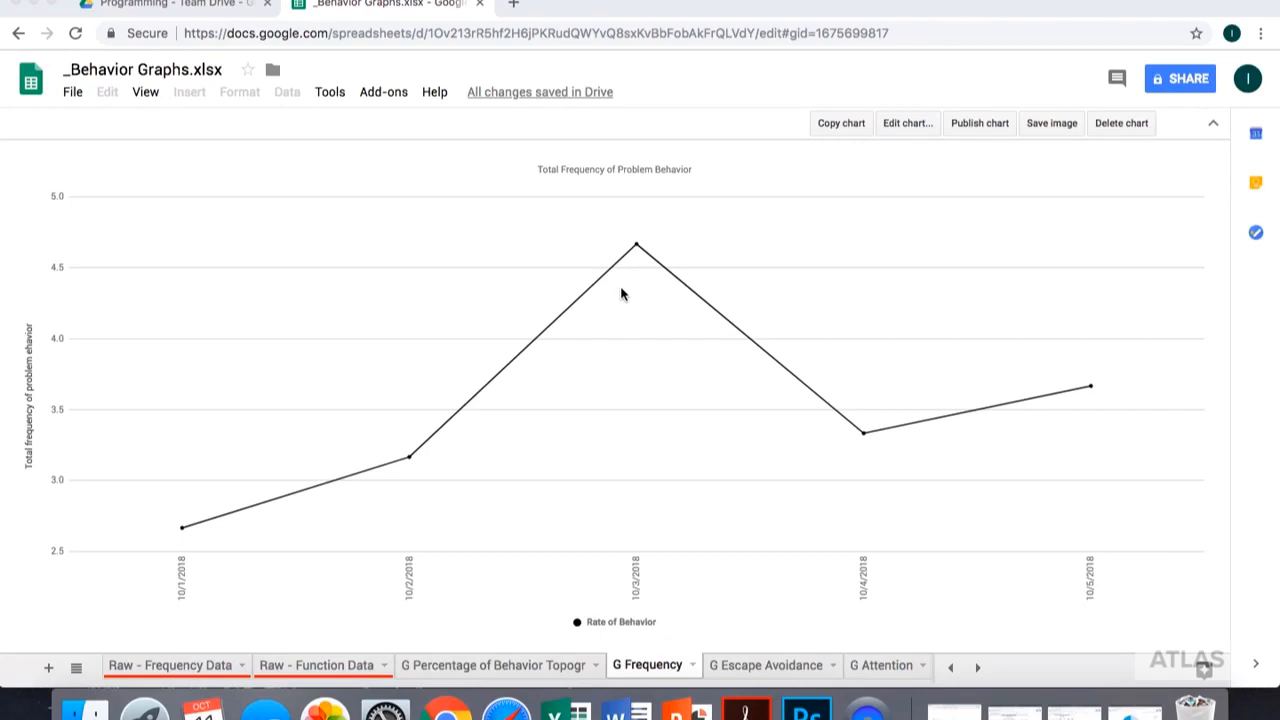
left_click(774, 665)
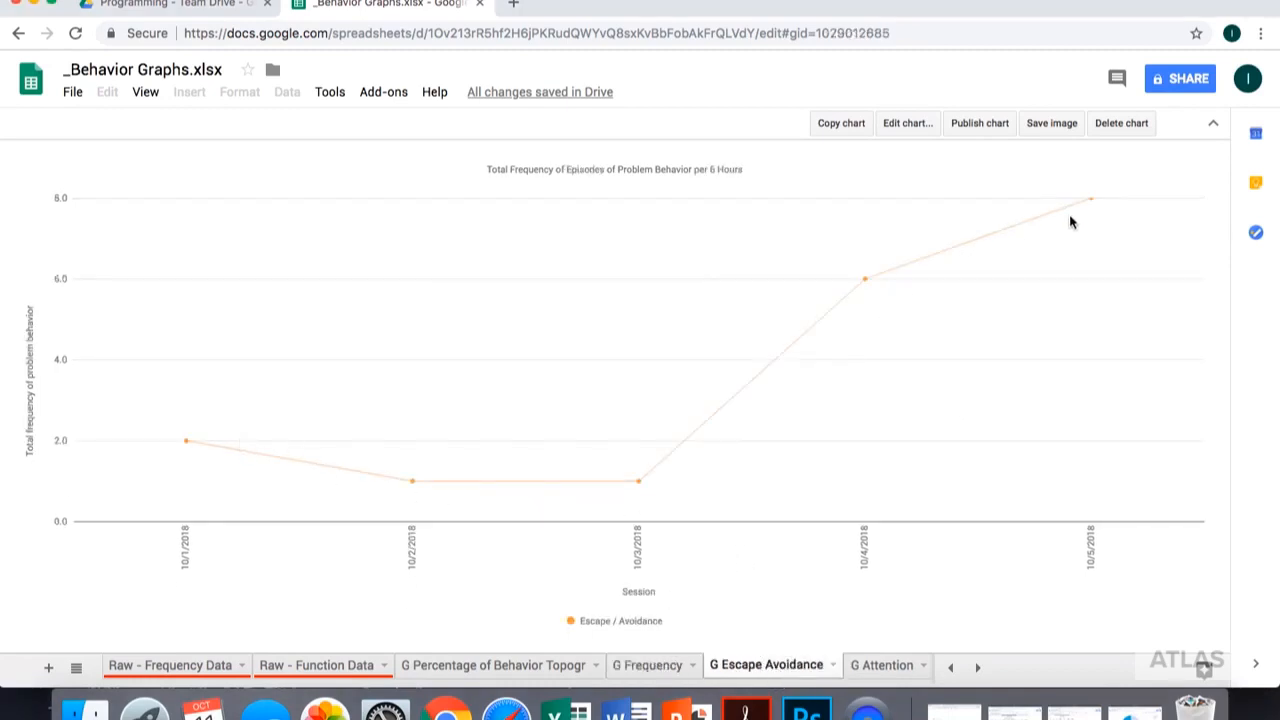
left_click(900, 667)
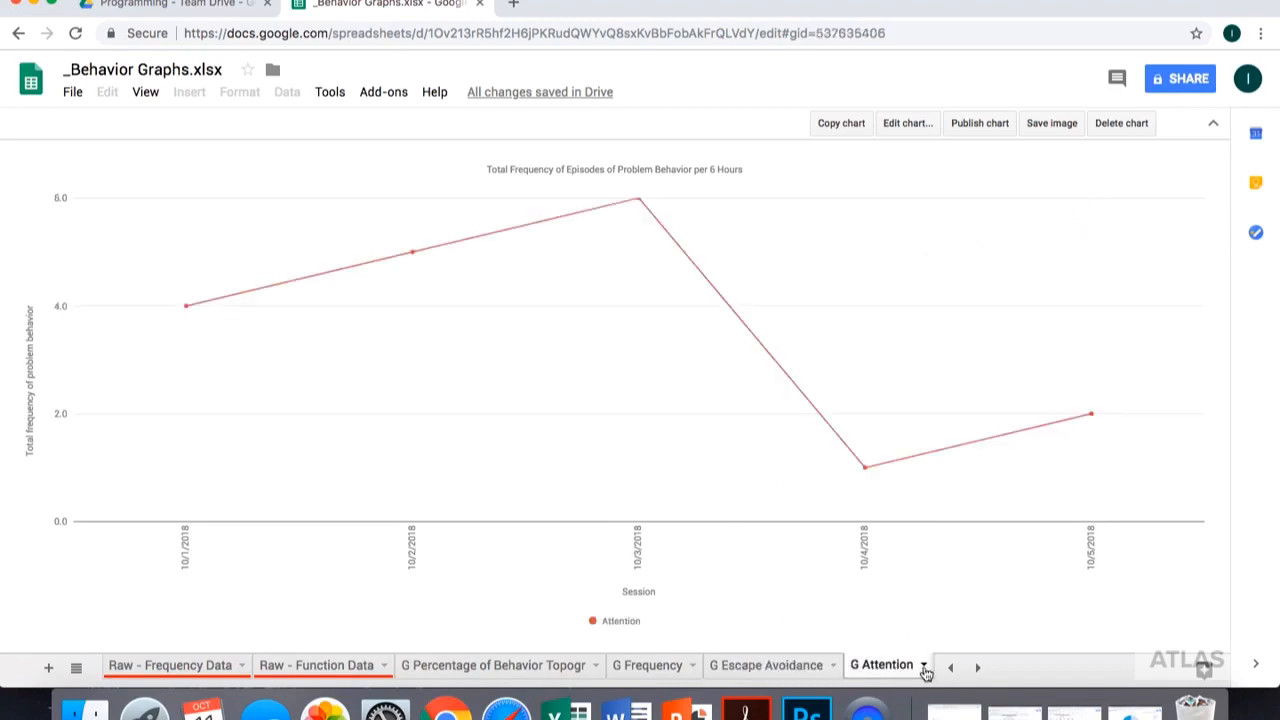
left_click(977, 669)
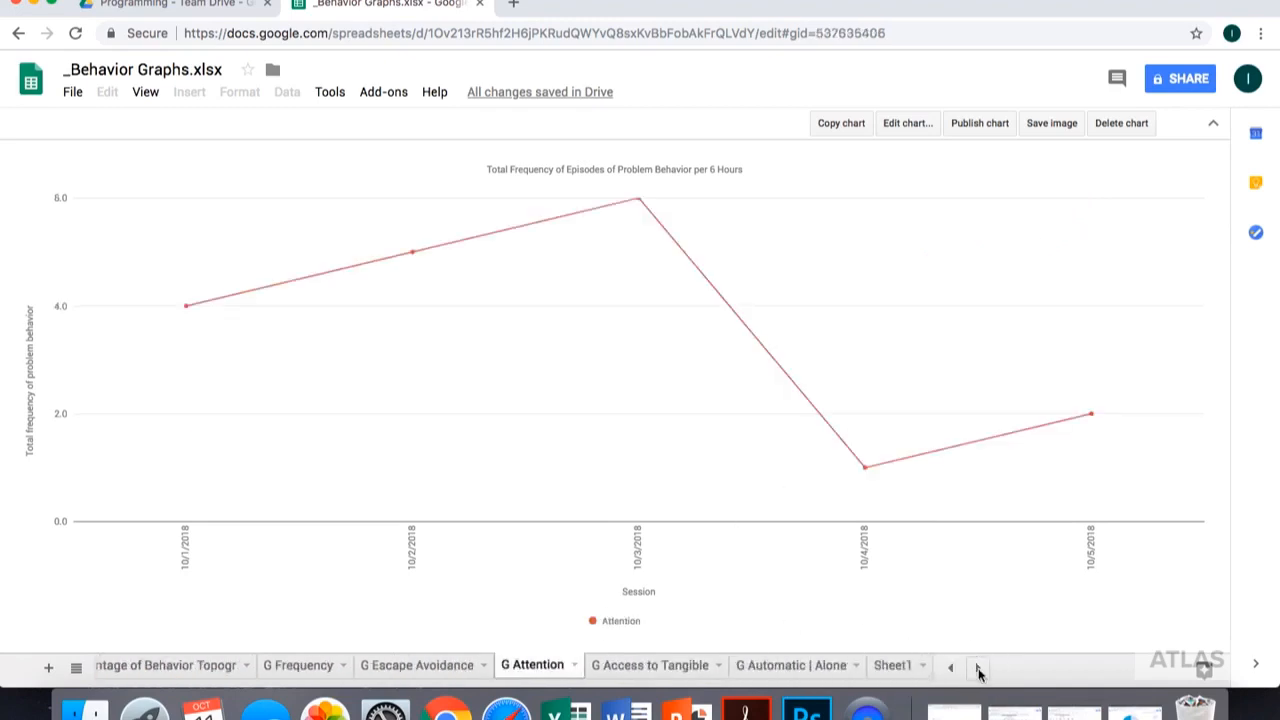
left_click(638, 670)
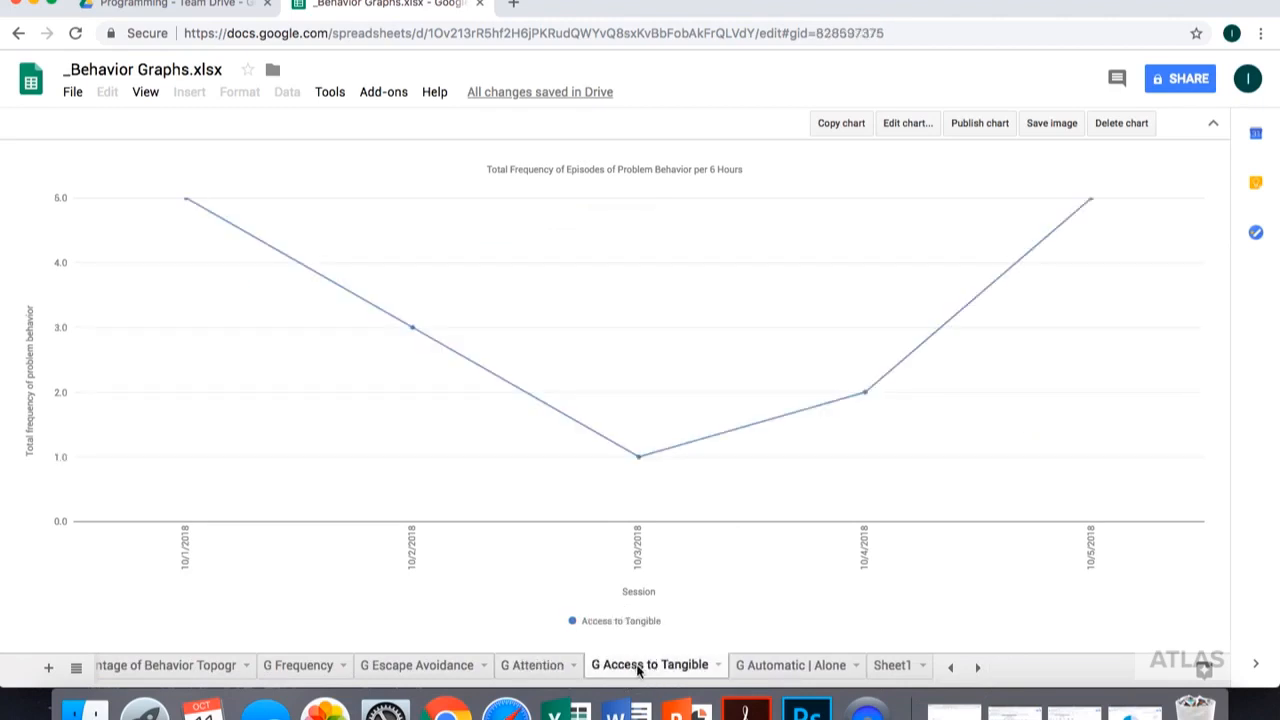
left_click(773, 670)
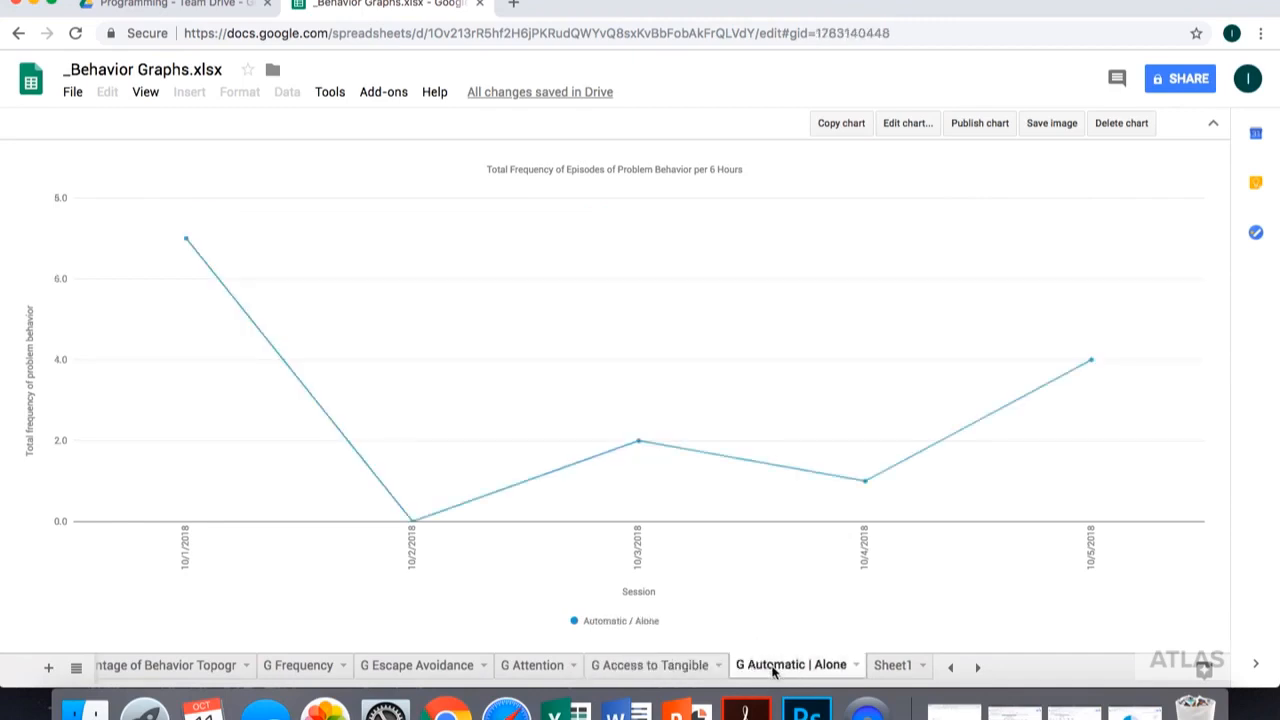
Set the vertical axis of the Automatic | Alone graph to a minimum of 0 and a maximum of 20
left_click(907, 127)
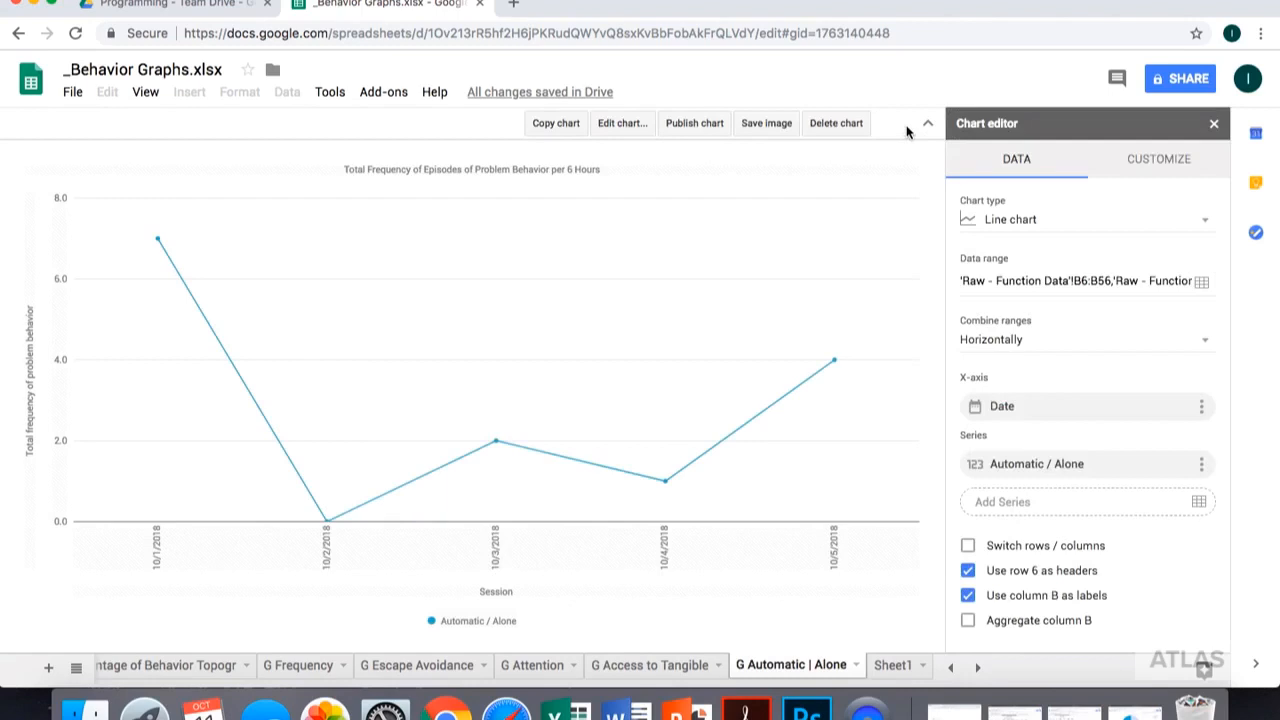
left_click(1148, 162)
left_click(1072, 396)
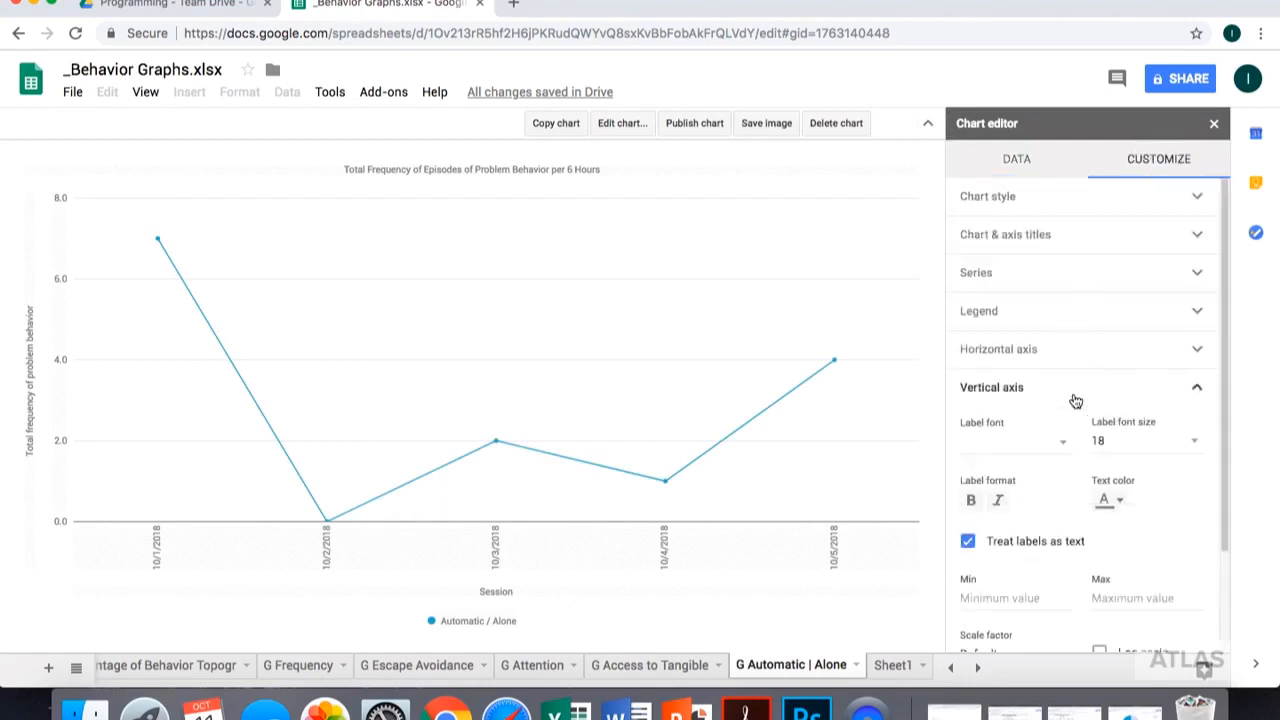
scroll(1036, 572, "down", 1)
left_click(1021, 567)
type("0")
key("Tab")
type("20")
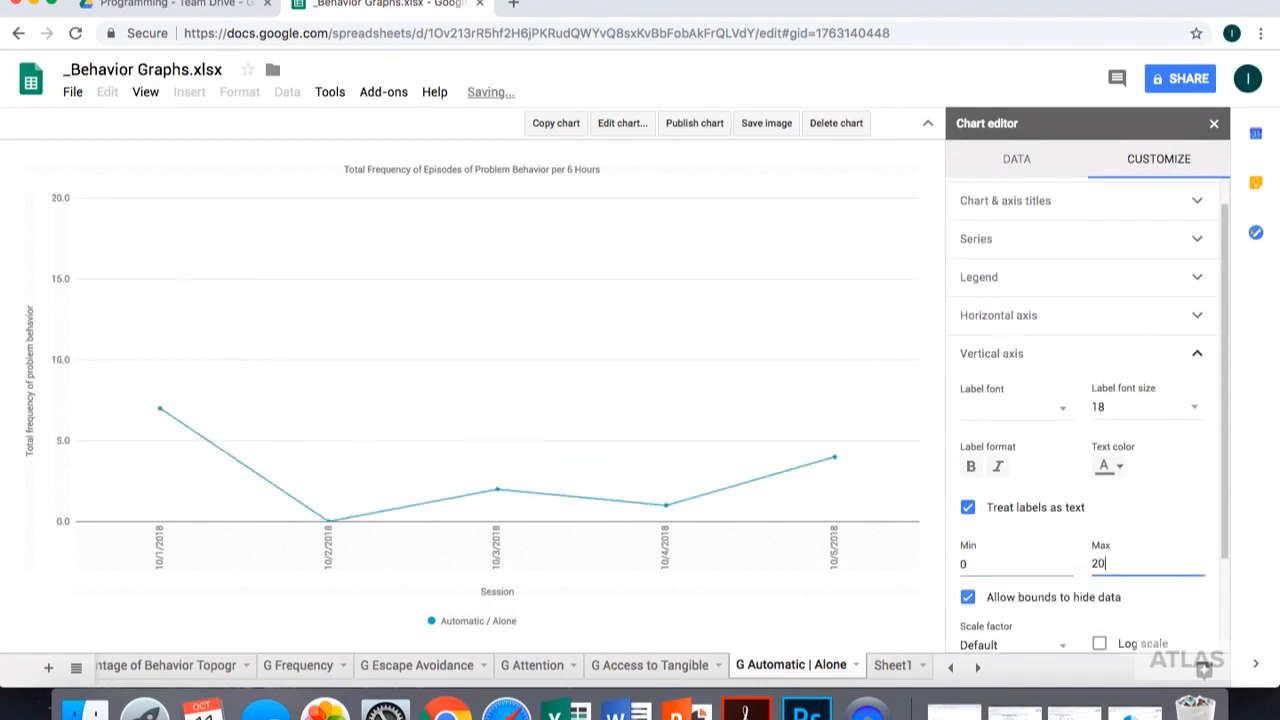
left_click(1214, 123)
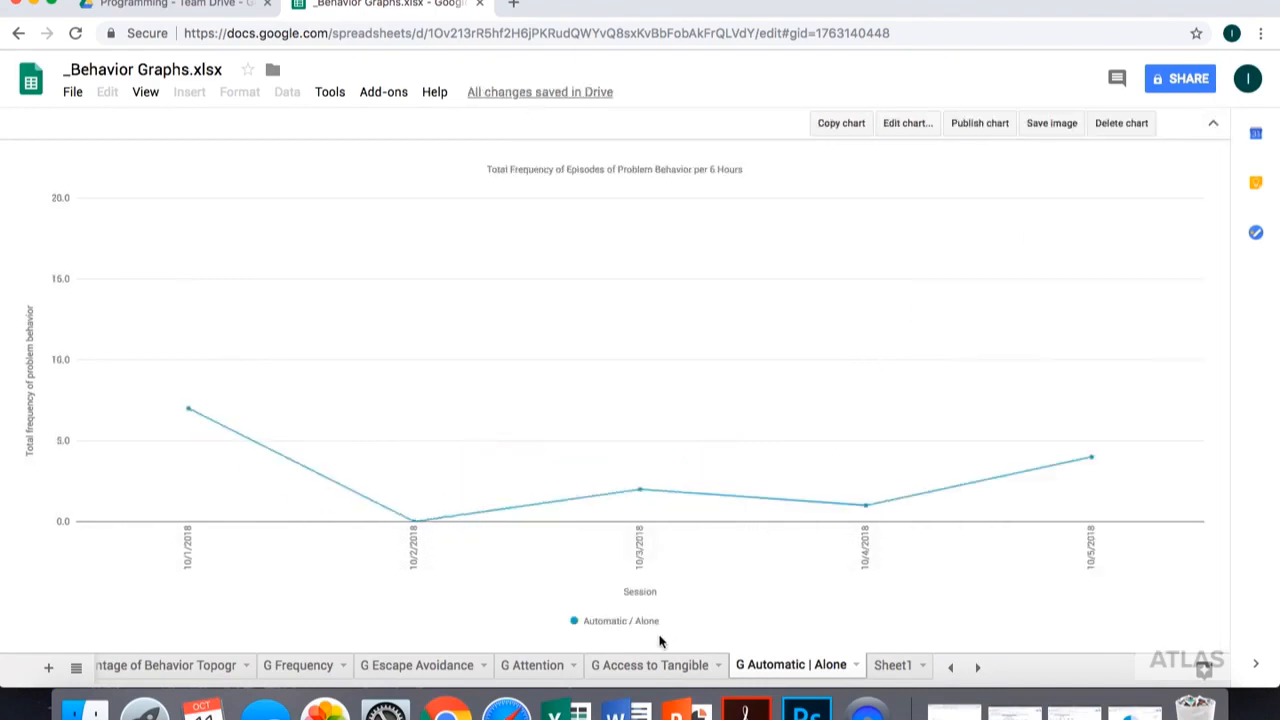
Set the vertical axis of the Access to Tangible graph to a minimum of 0 and a maximum of 20
left_click(646, 665)
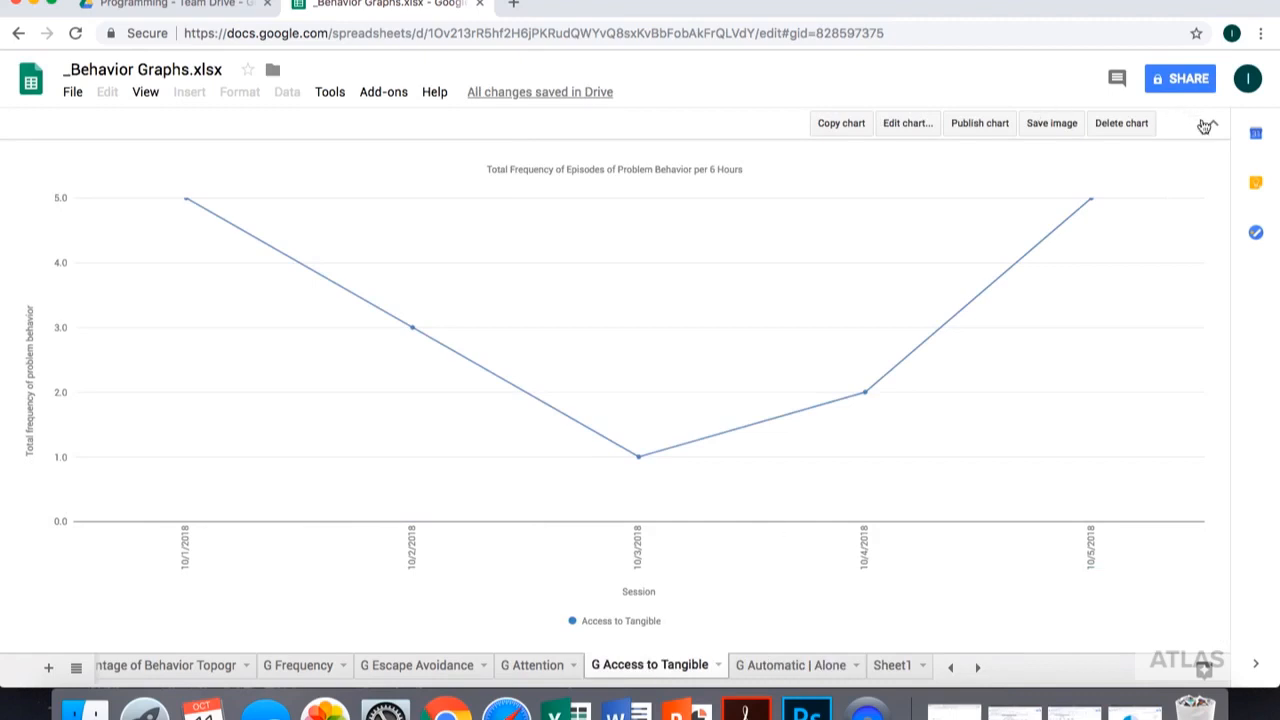
left_click(921, 121)
left_click(1138, 161)
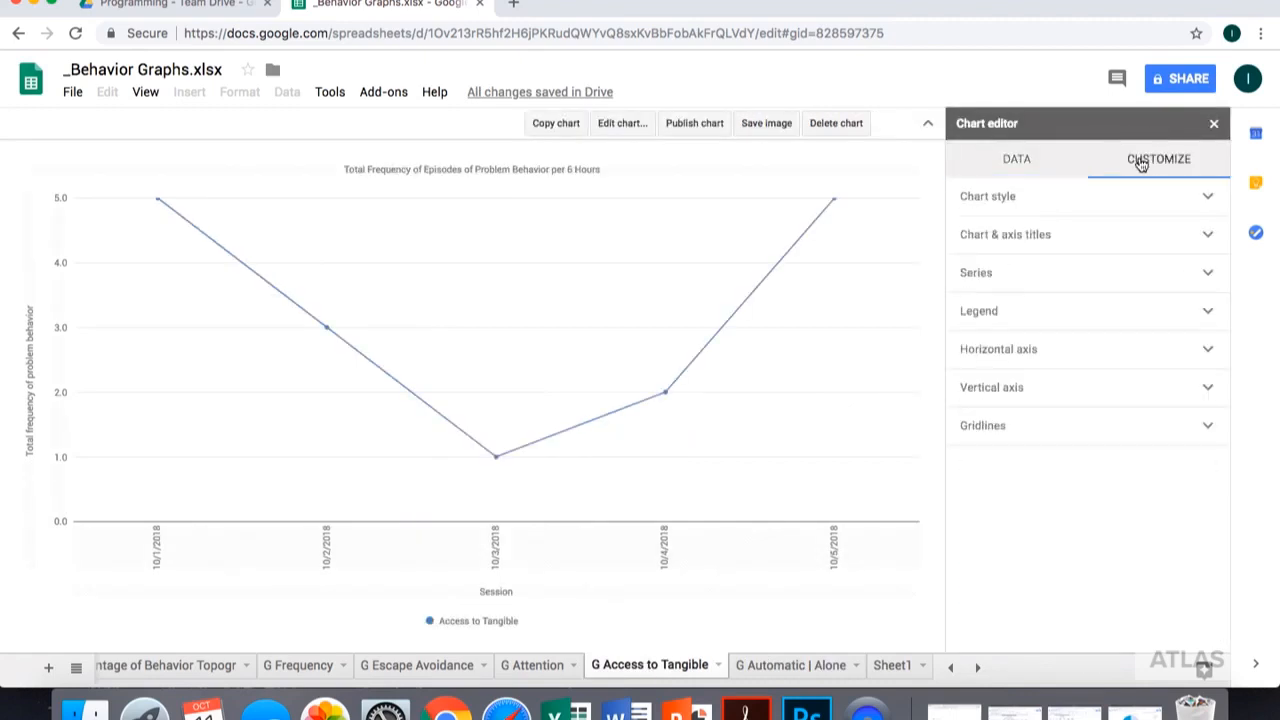
left_click(1110, 403)
left_click(998, 598)
type("0")
left_click(1143, 600)
type("20")
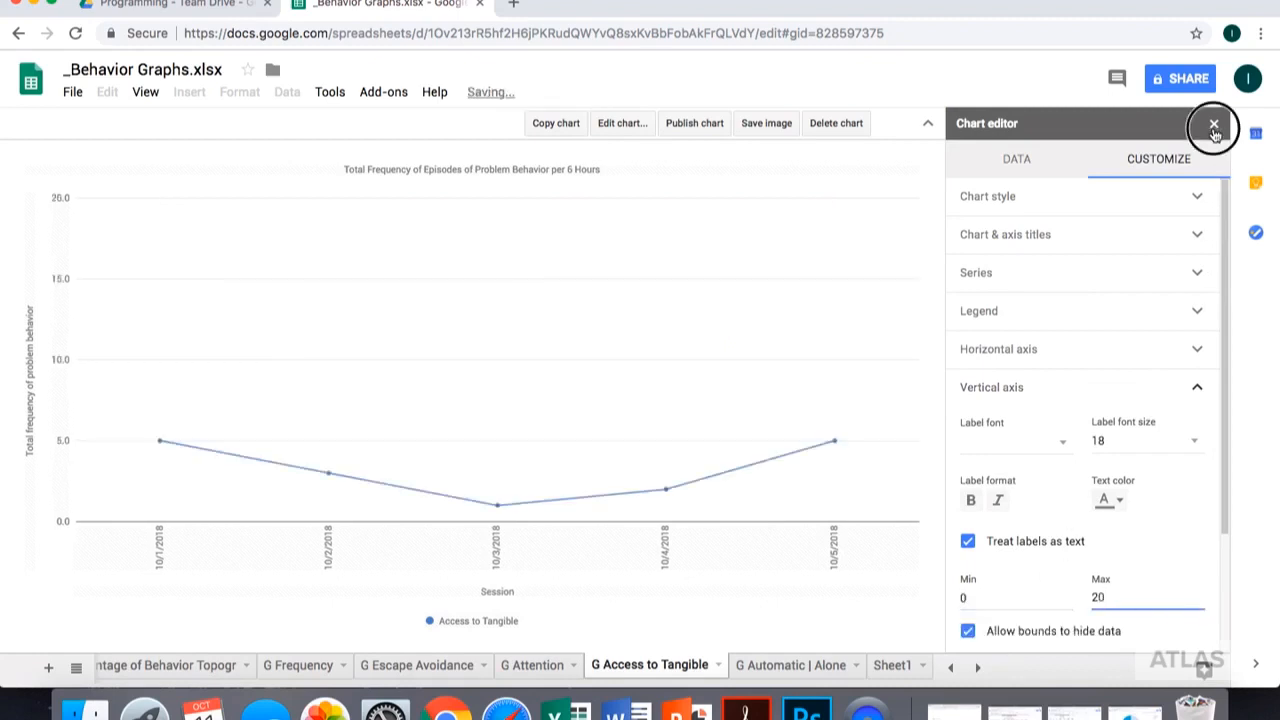
left_click(1214, 125)
Set the vertical axis of the Attention graph to a minimum of 0 and a maximum of 20
left_click(536, 664)
left_click(916, 123)
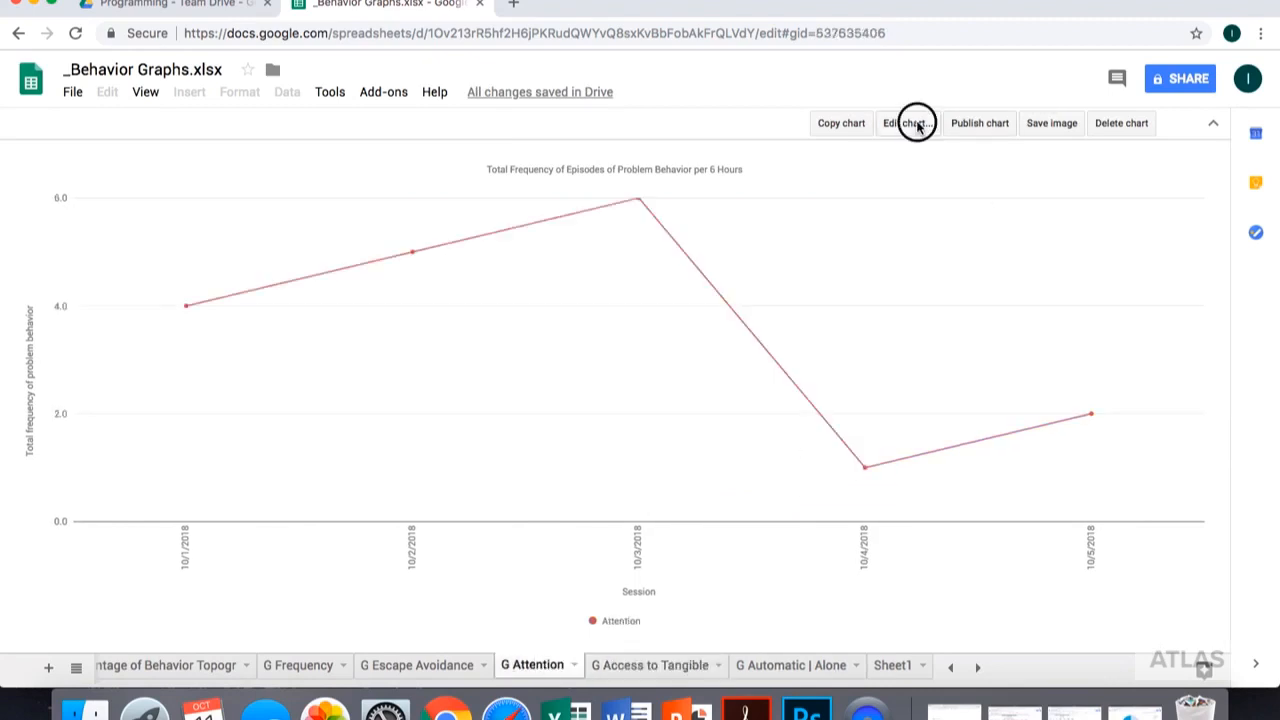
left_click(1143, 165)
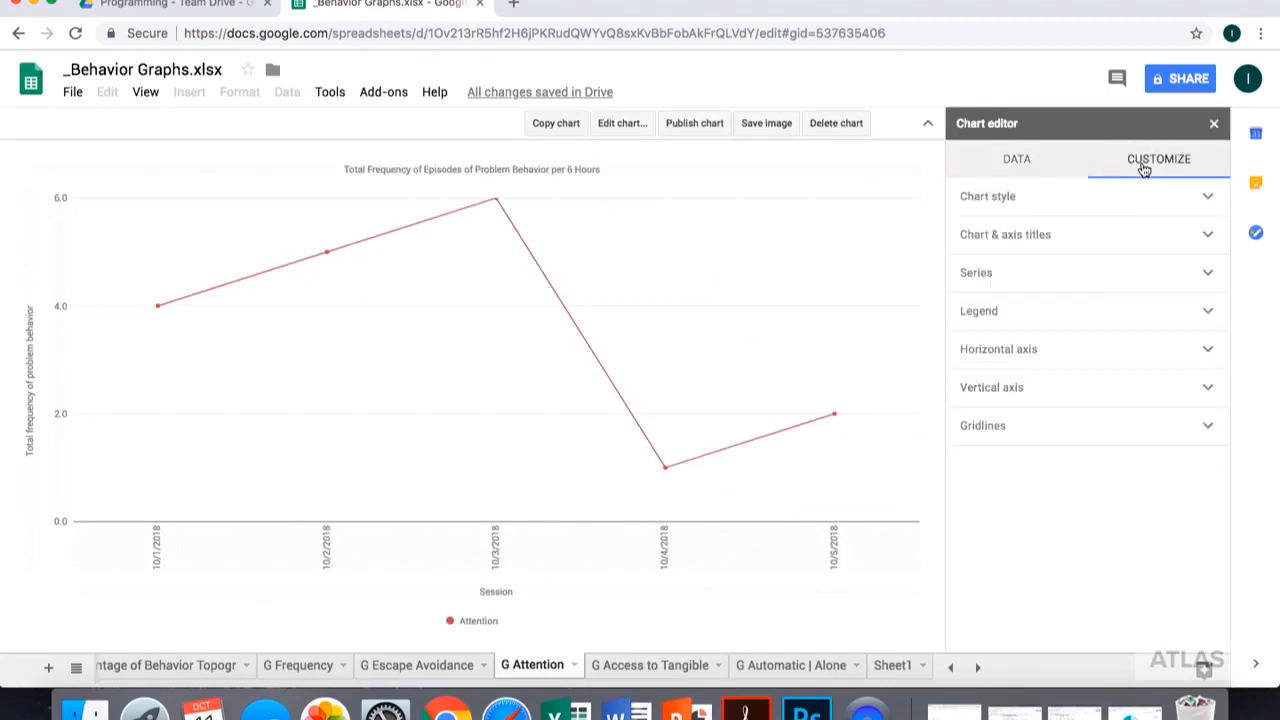
left_click(1087, 393)
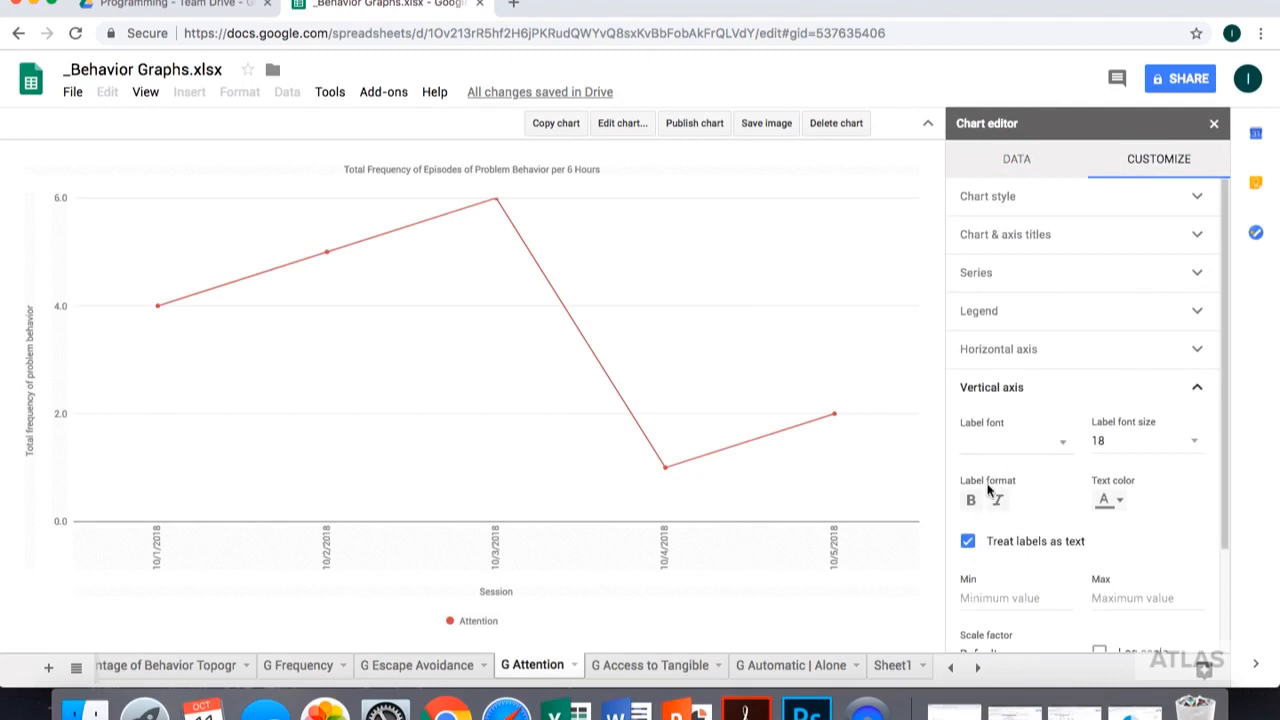
left_click(975, 597)
type("0")
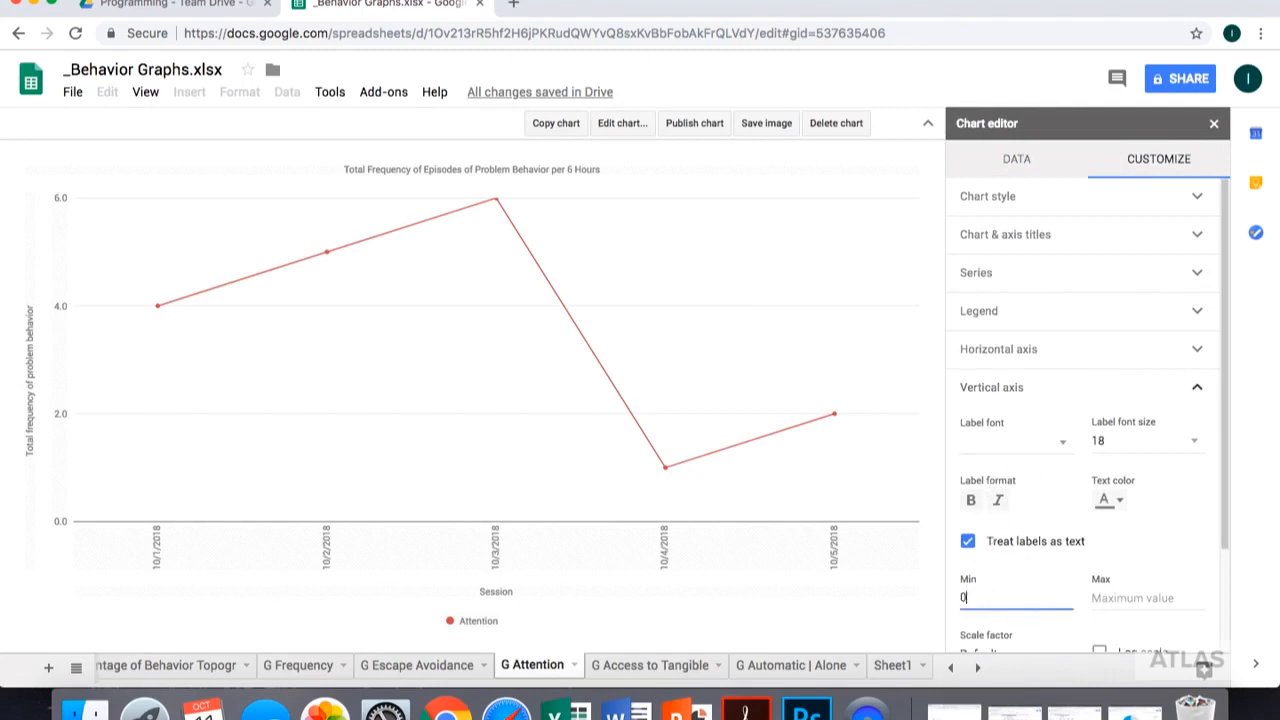
left_click(1140, 598)
type("20")
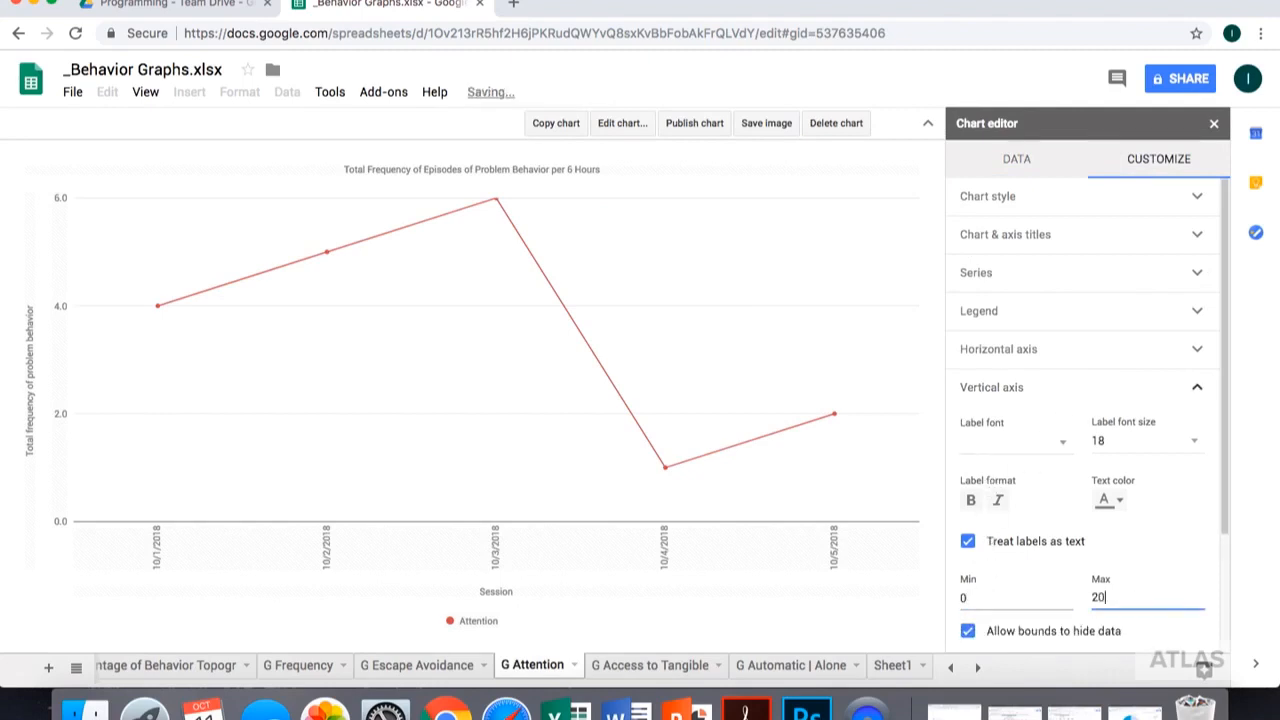
left_click(1214, 123)
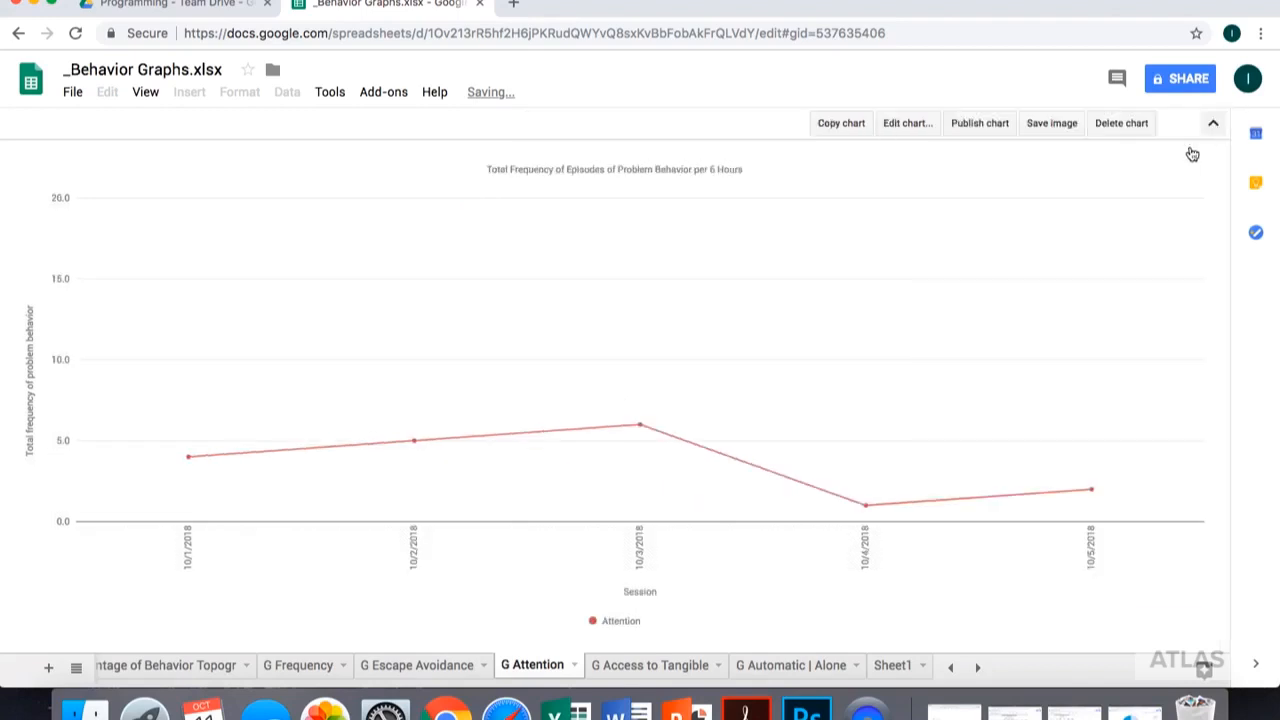
Set the vertical axis of the Escape Avoidance graph to a minimum of 0 and a maximum of 20
left_click(414, 665)
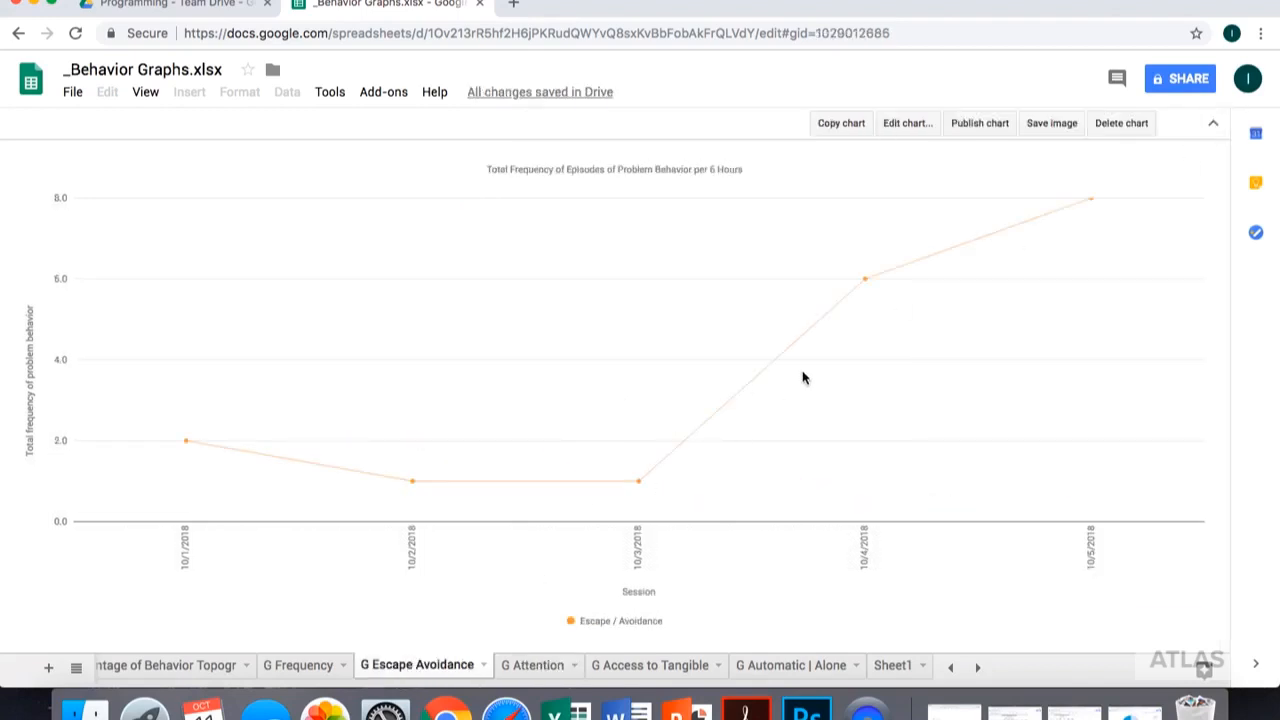
left_click(908, 124)
left_click(1158, 160)
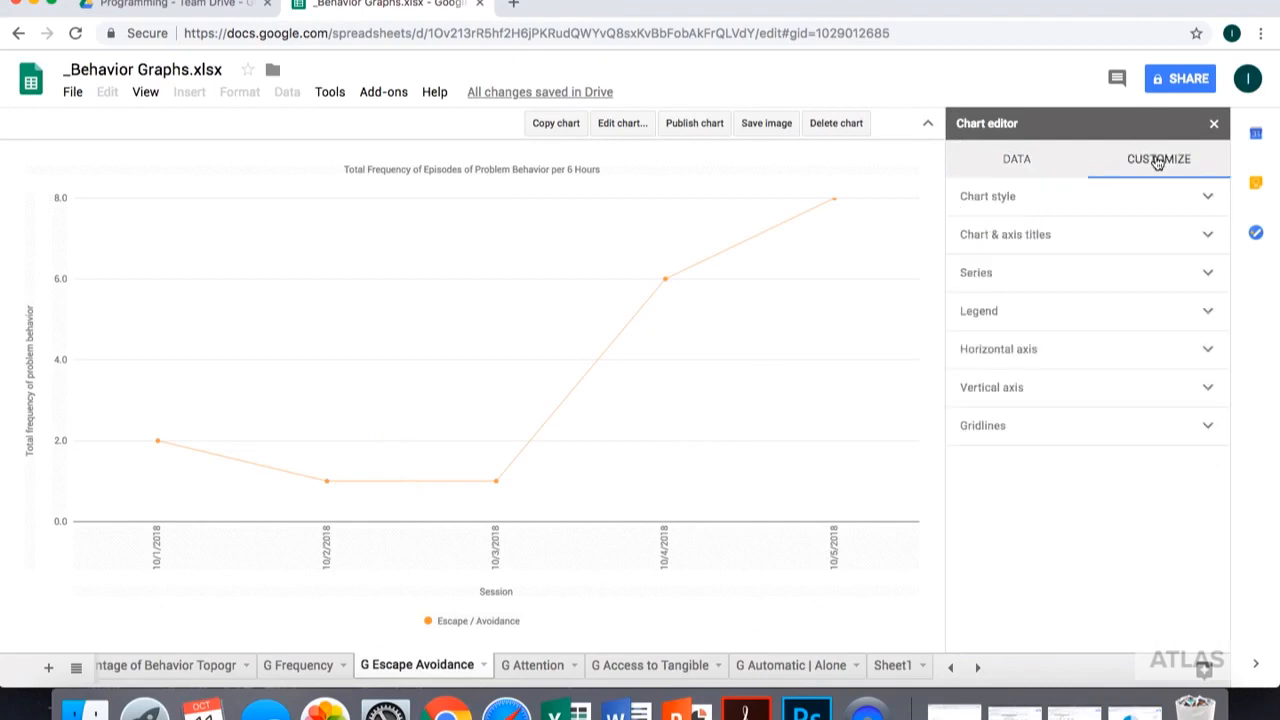
left_click(1049, 390)
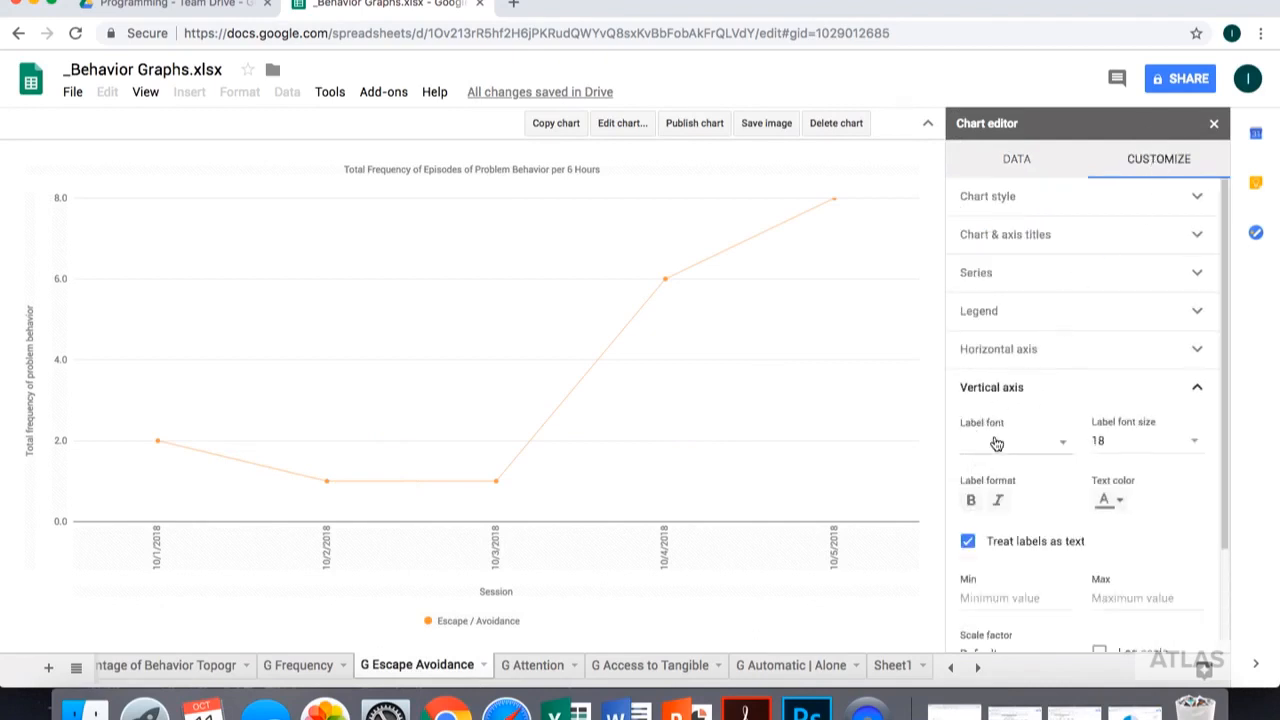
left_click(983, 592)
type("0")
key("Tab")
type("20")
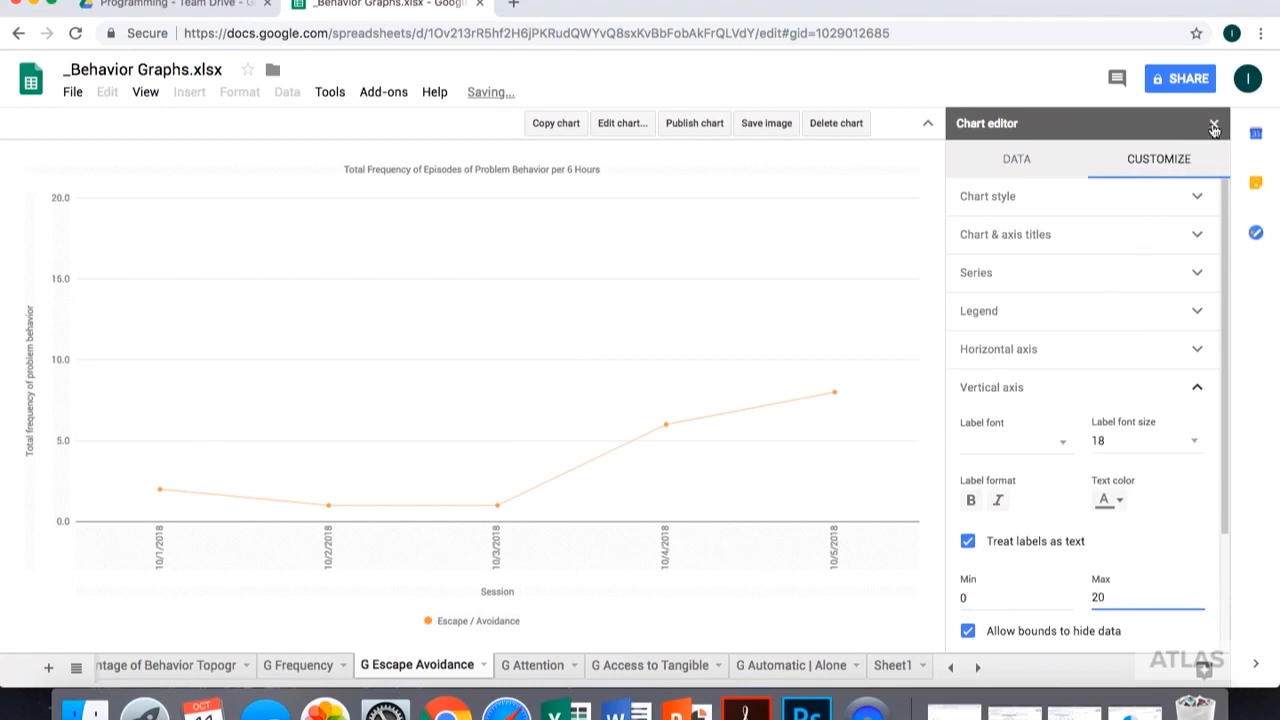
left_click(1213, 124)
Set the vertical axis of the Frequency graph to a minimum of 0 and a maximum of 20
left_click(300, 666)
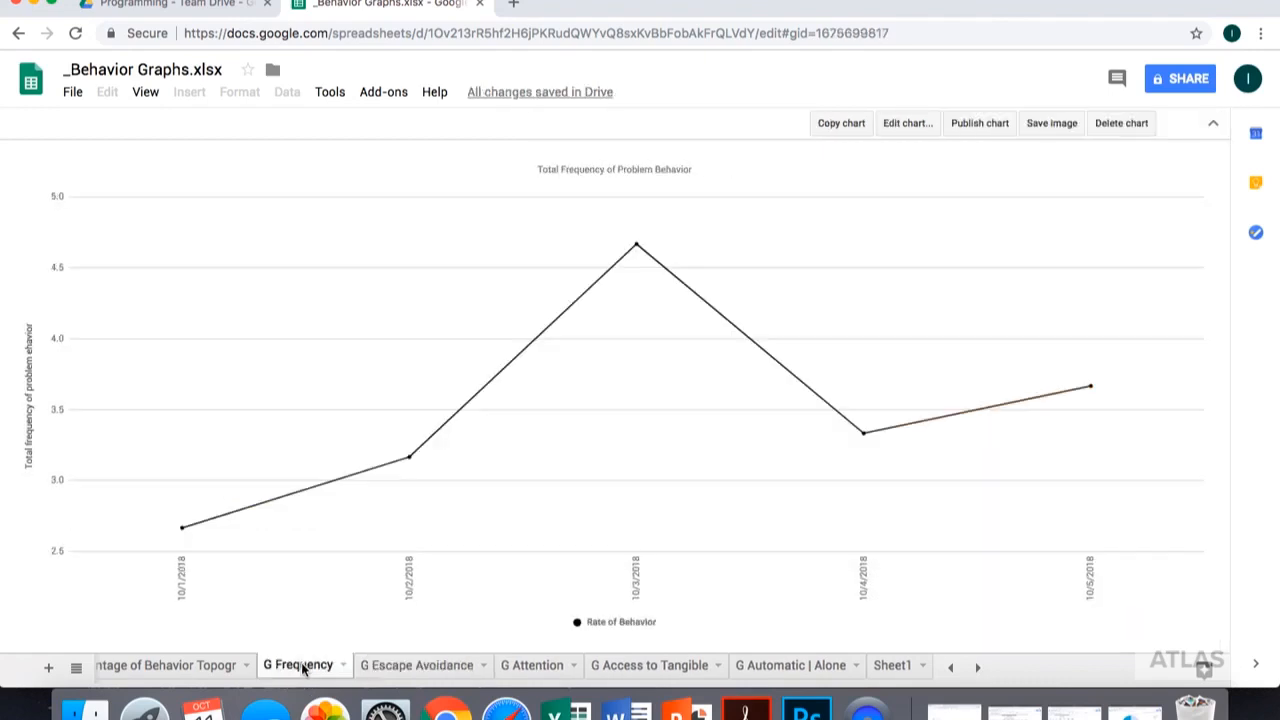
left_click(903, 123)
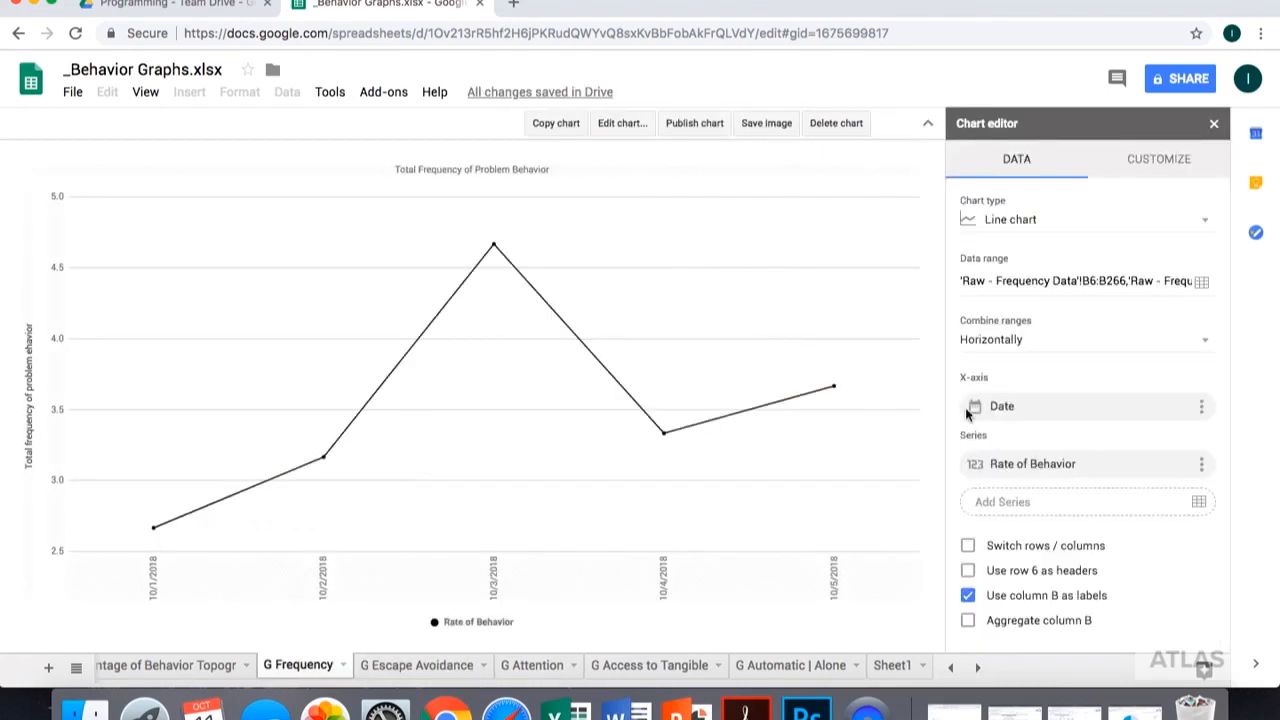
left_click(1135, 158)
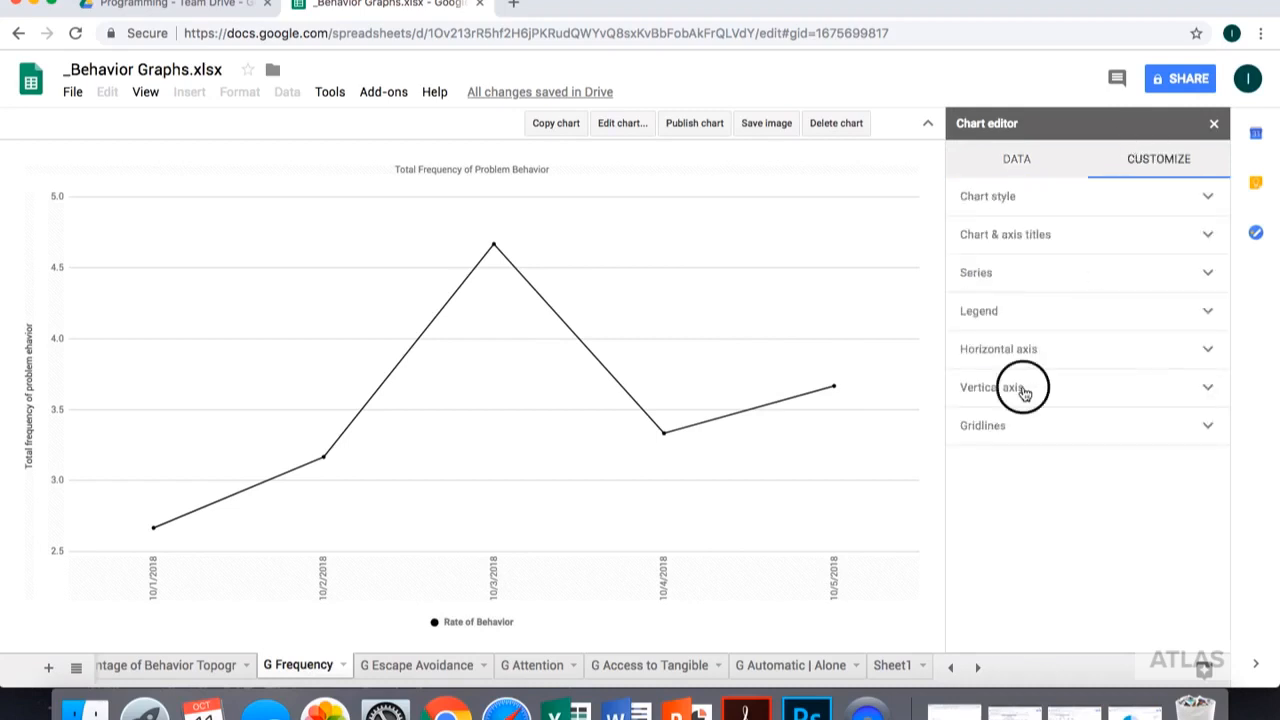
left_click(1022, 390)
left_click(975, 598)
type("0")
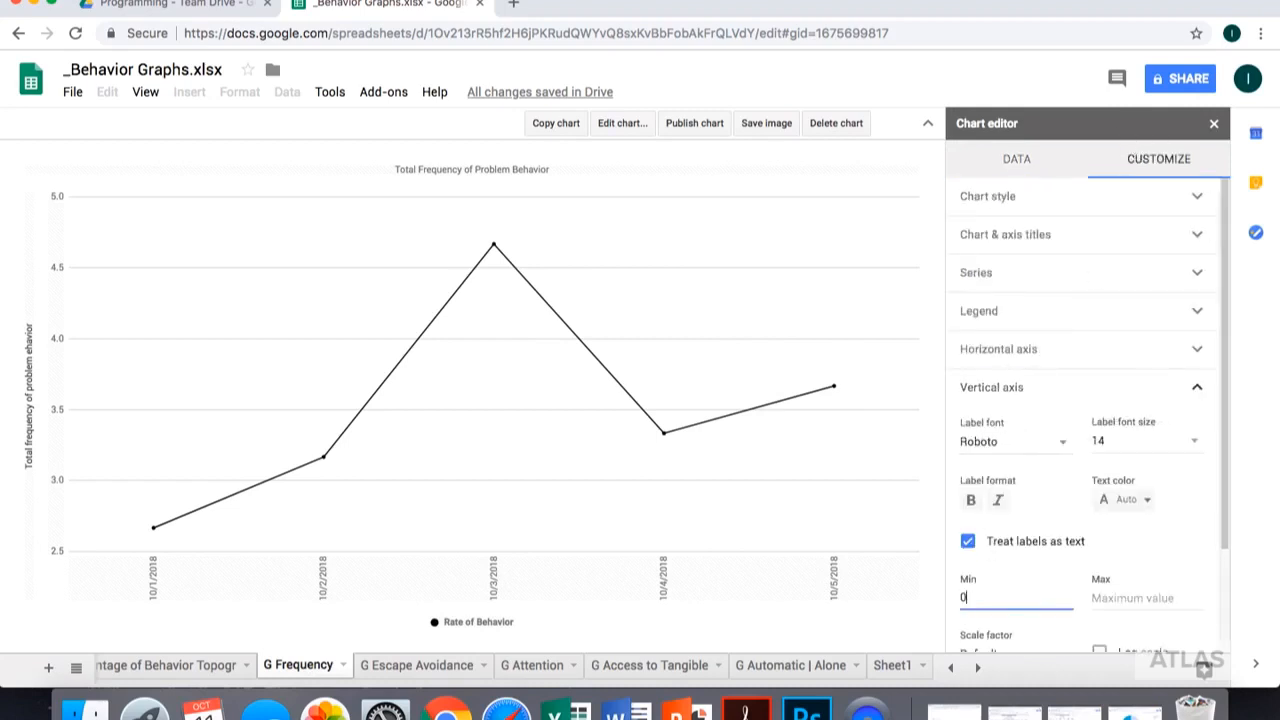
key("Tab")
type("20")
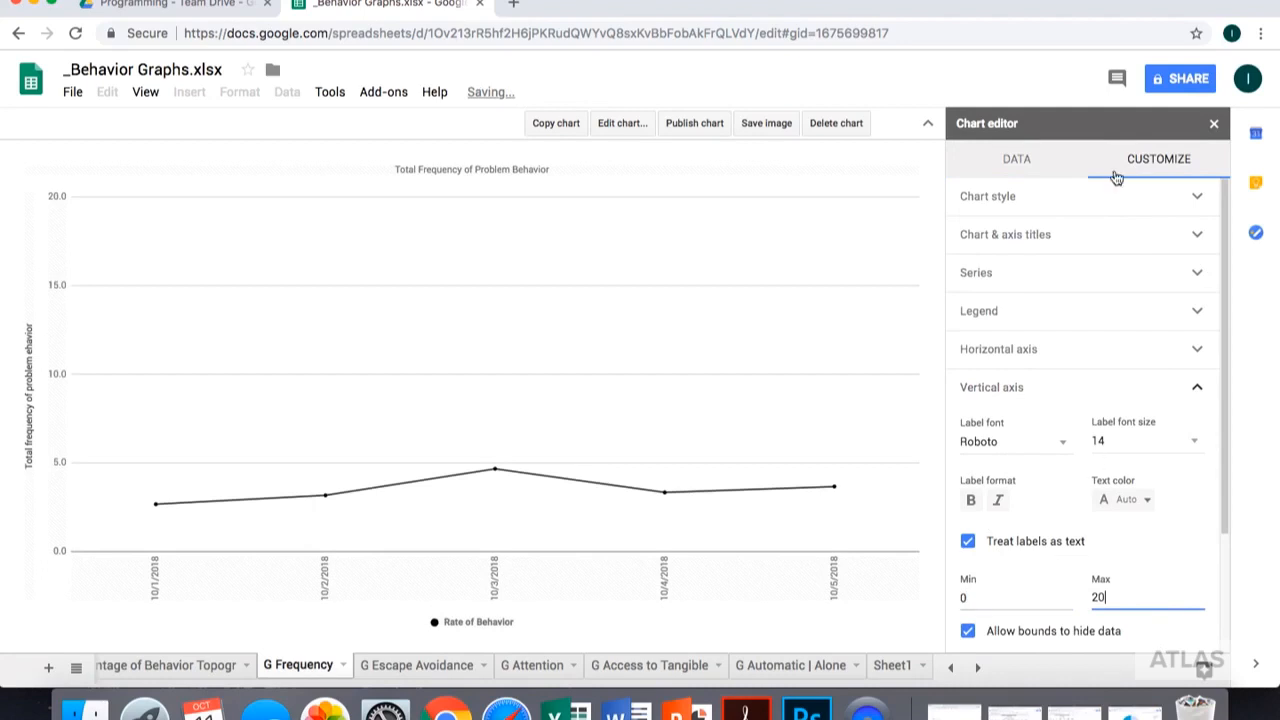
left_click(1214, 123)
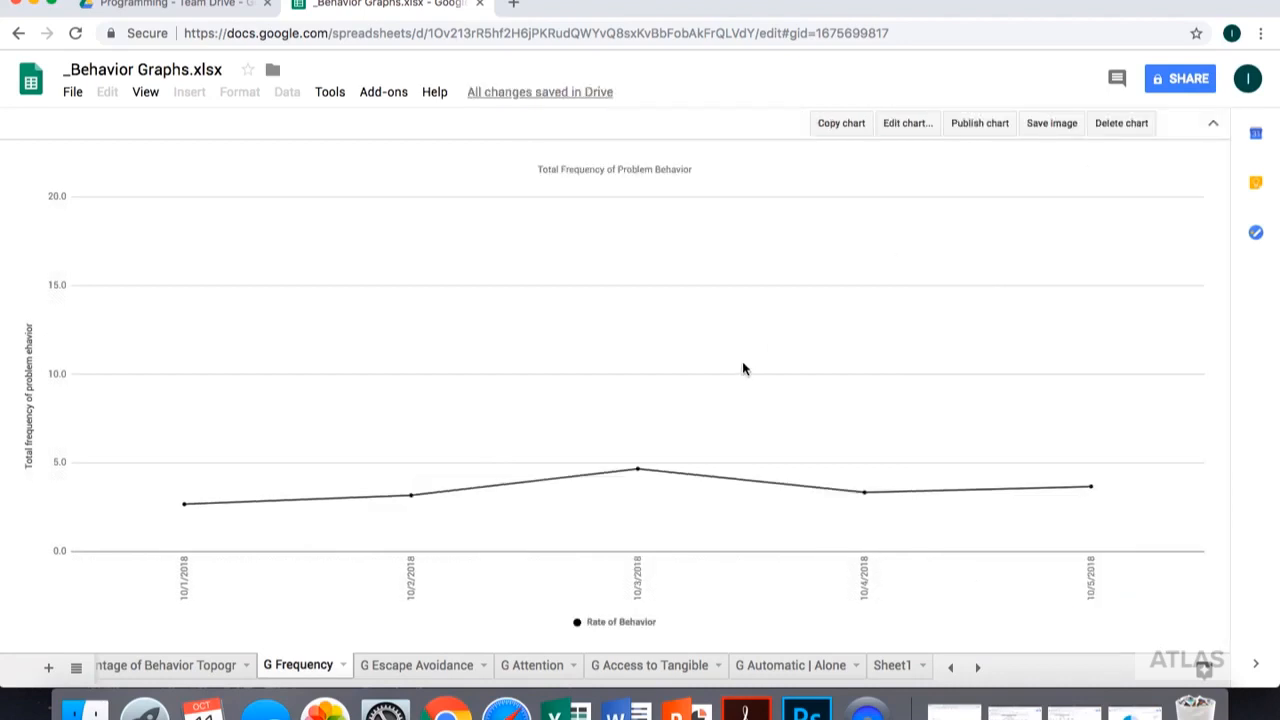
Return to the Raw - Frequency Data sheet
left_click(951, 670)
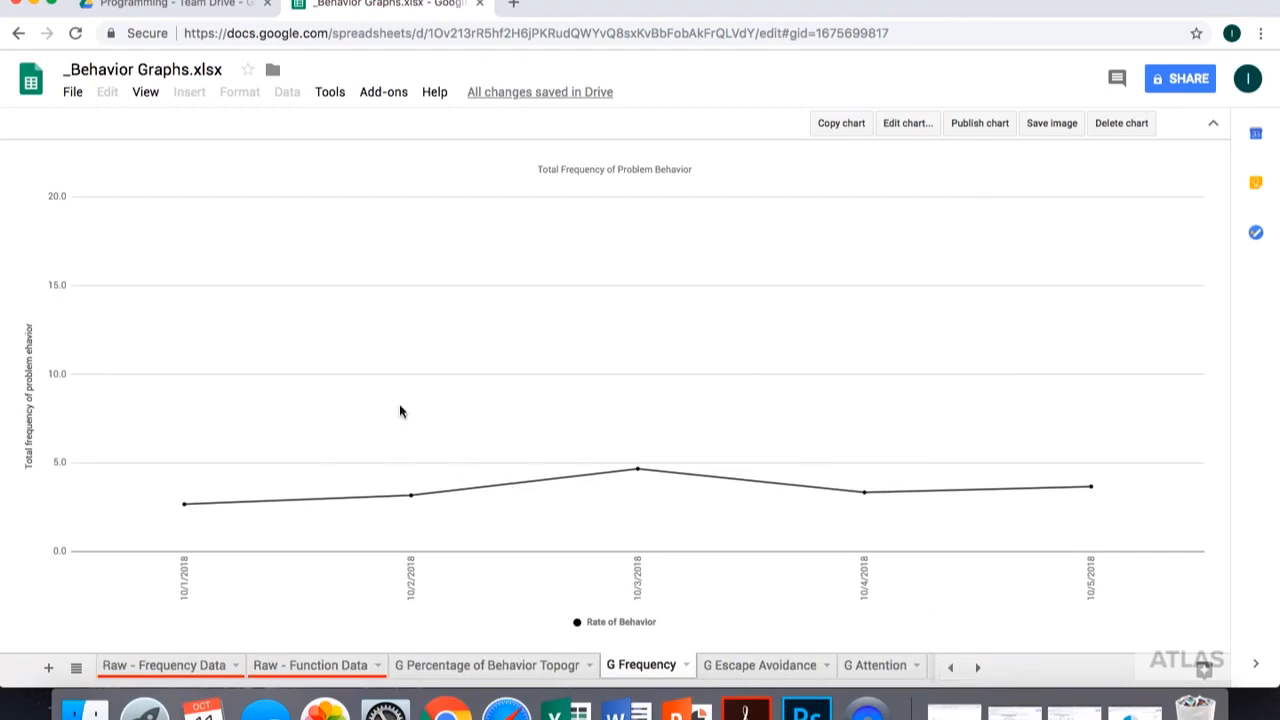
left_click(131, 665)
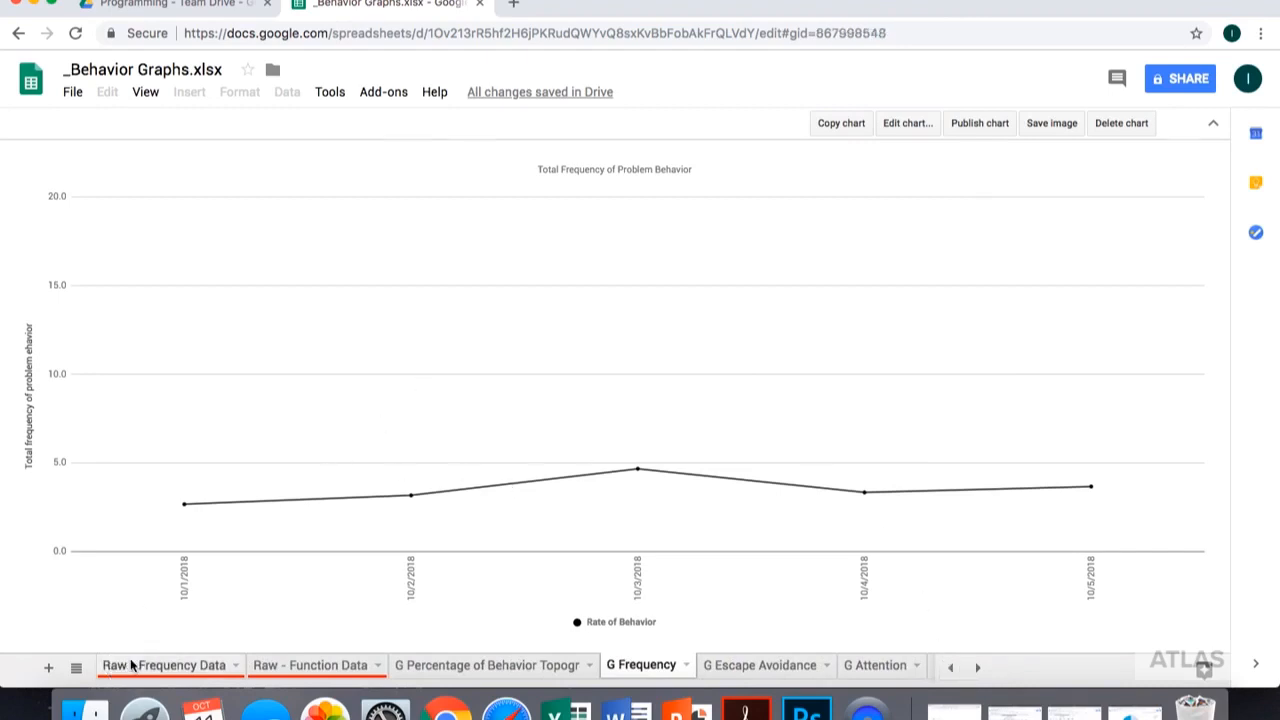